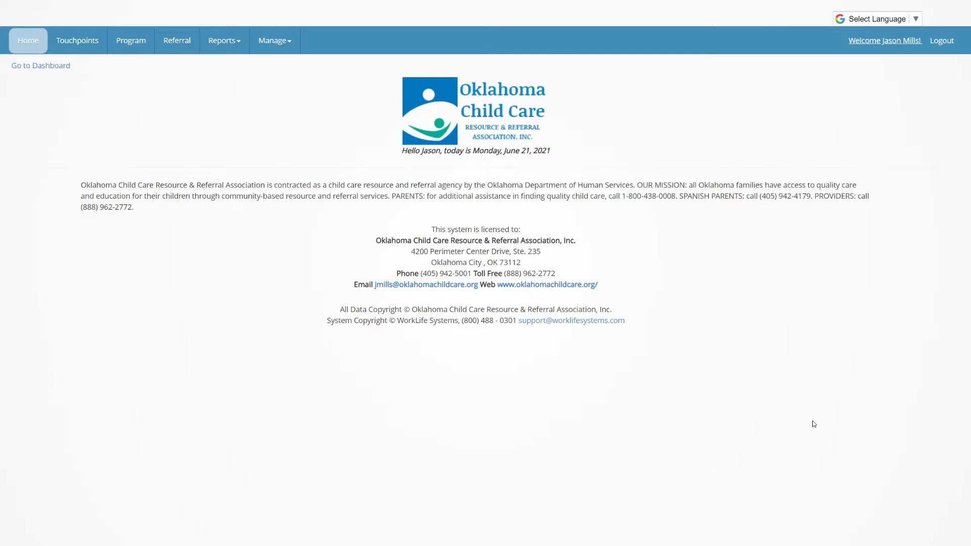
# Go to the Referral page's Find Referral search form.
pyautogui.click(177, 45)
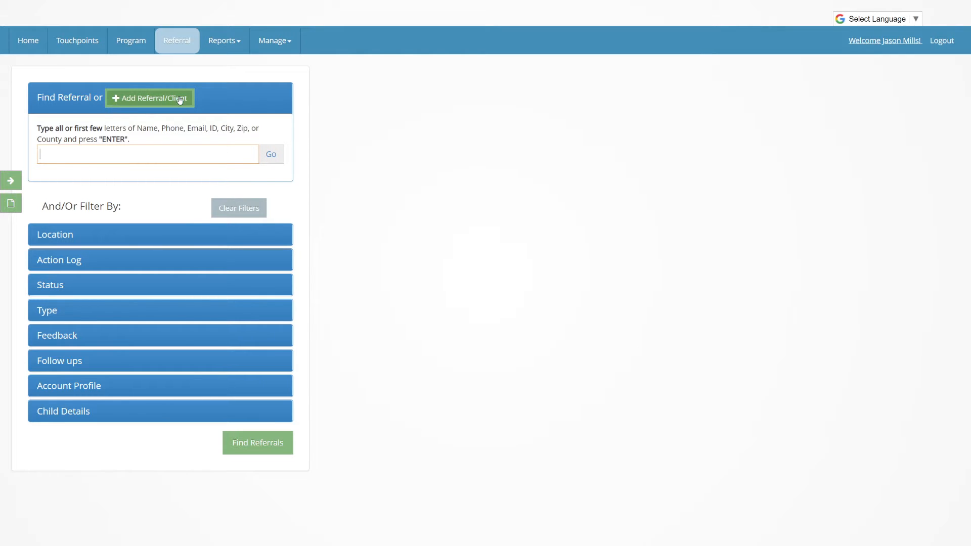
# Open the Add Referral/Client dialog.
pyautogui.click(145, 100)
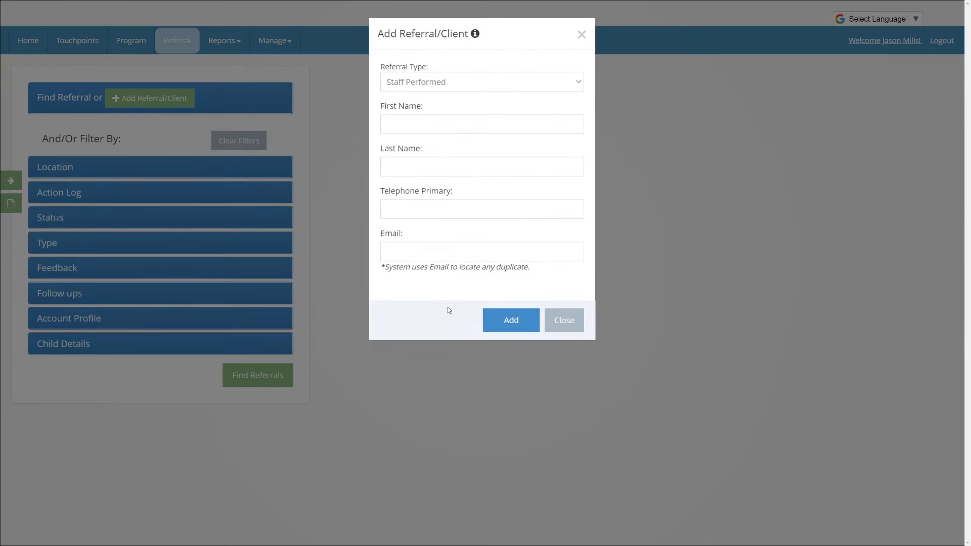
# Keep Staff Performed as the referral type and enter the client's first and last name.
pyautogui.click(445, 85)
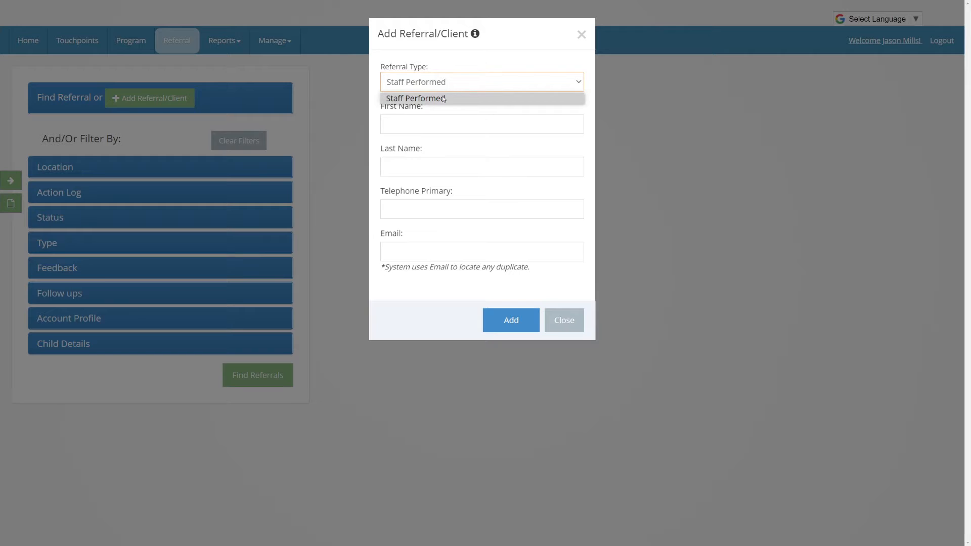
pyautogui.click(442, 99)
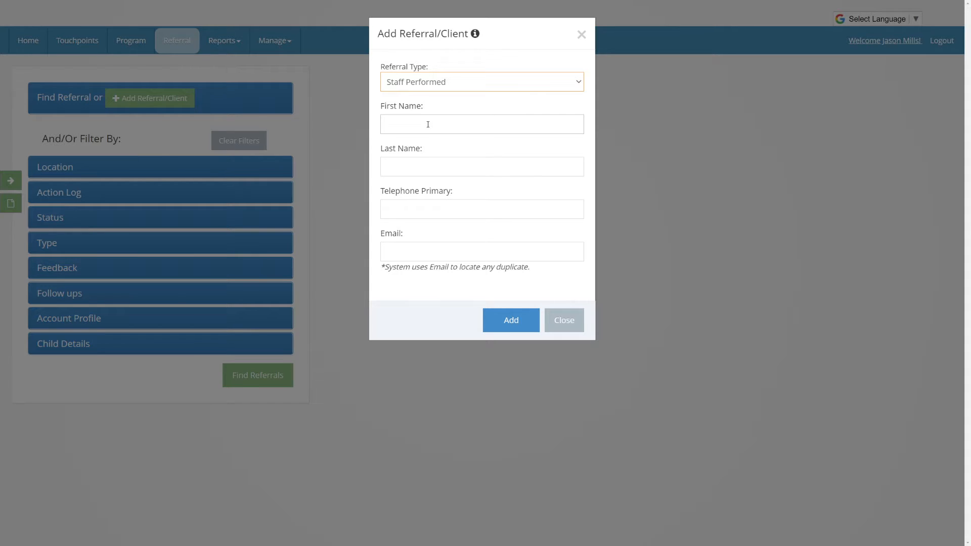
pyautogui.click(428, 125)
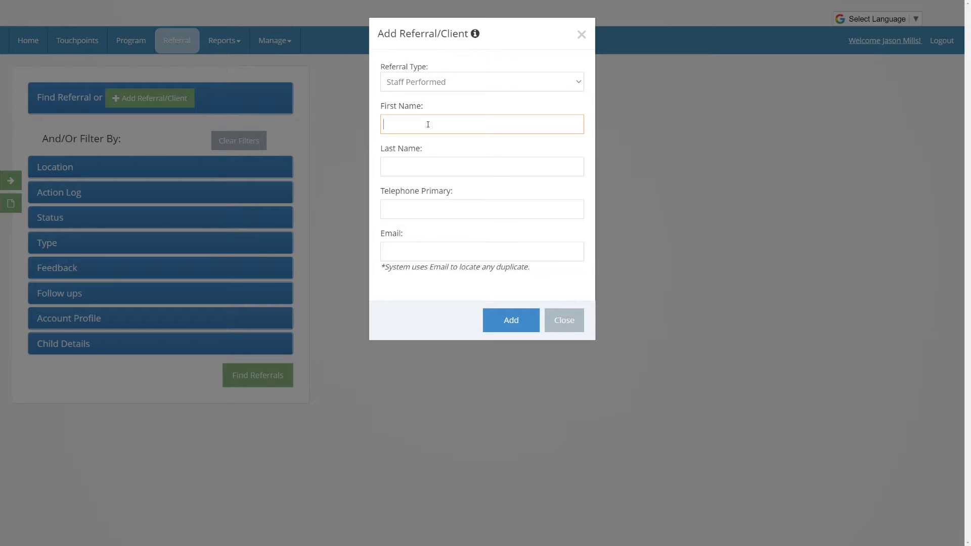
pyautogui.write('Jane')
pyautogui.press('Tab')
pyautogui.write('Doe')
# Fill in the client's primary phone and e-mail, then add the referral record.
pyautogui.press('Tab')
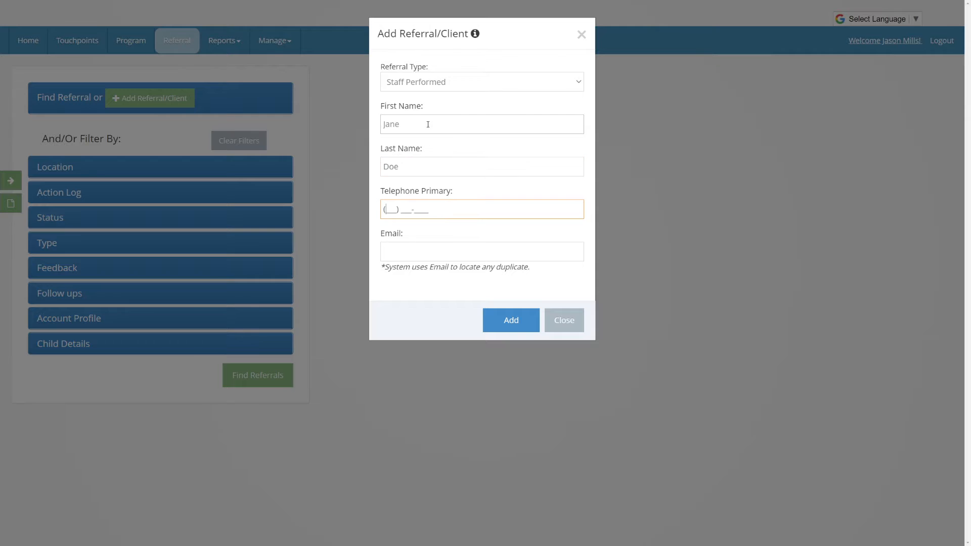
pyautogui.write('4055555555')
pyautogui.press('Tab')
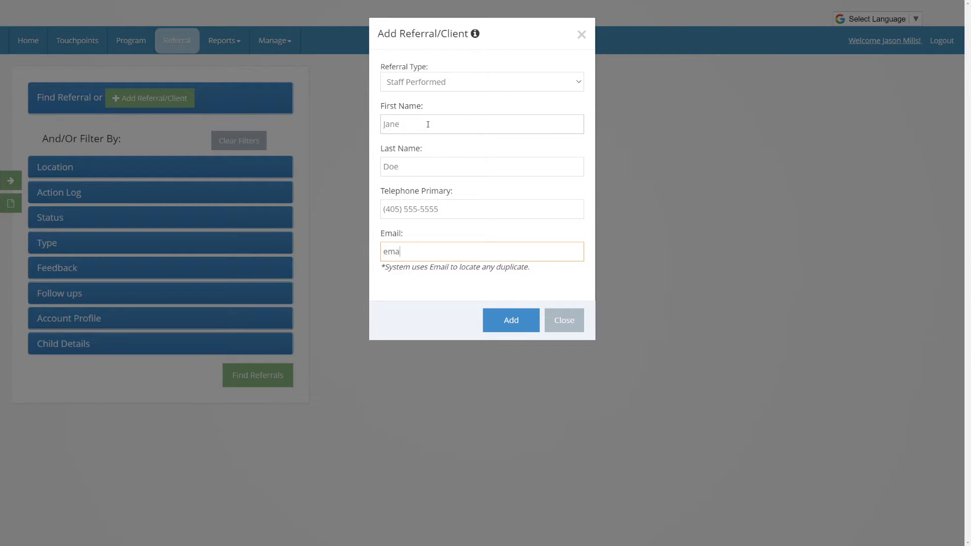
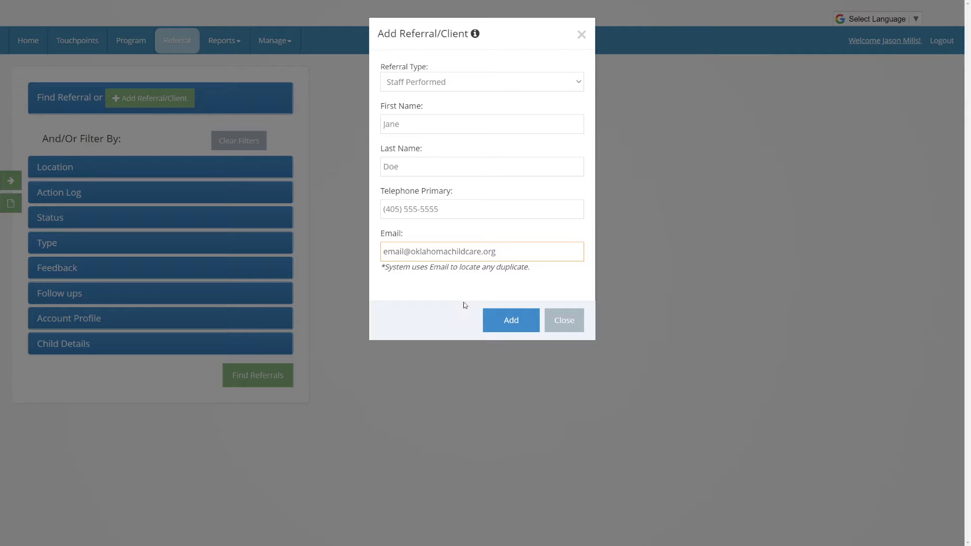
pyautogui.click(528, 321)
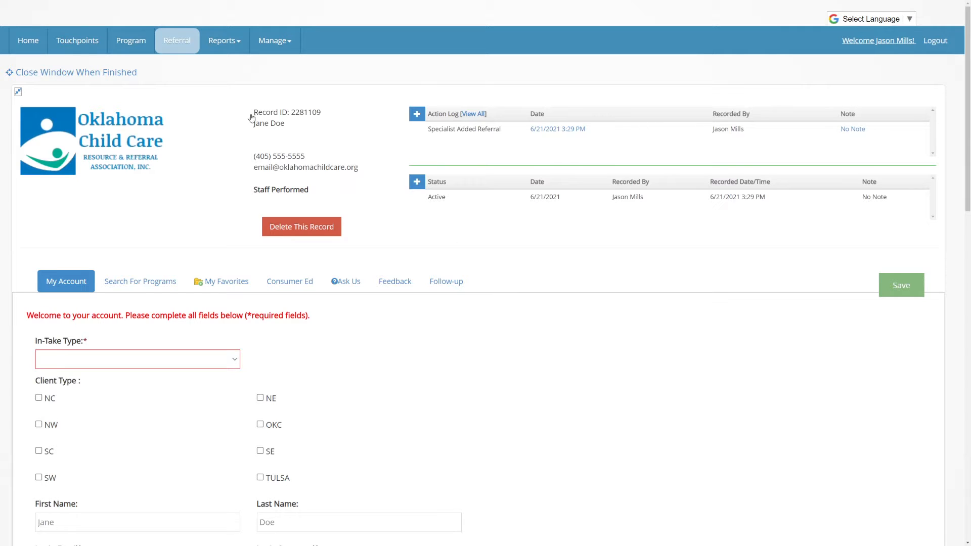
pyautogui.moveTo(296, 113); pyautogui.dragTo(322, 117)
pyautogui.click(316, 128)
pyautogui.click(417, 113)
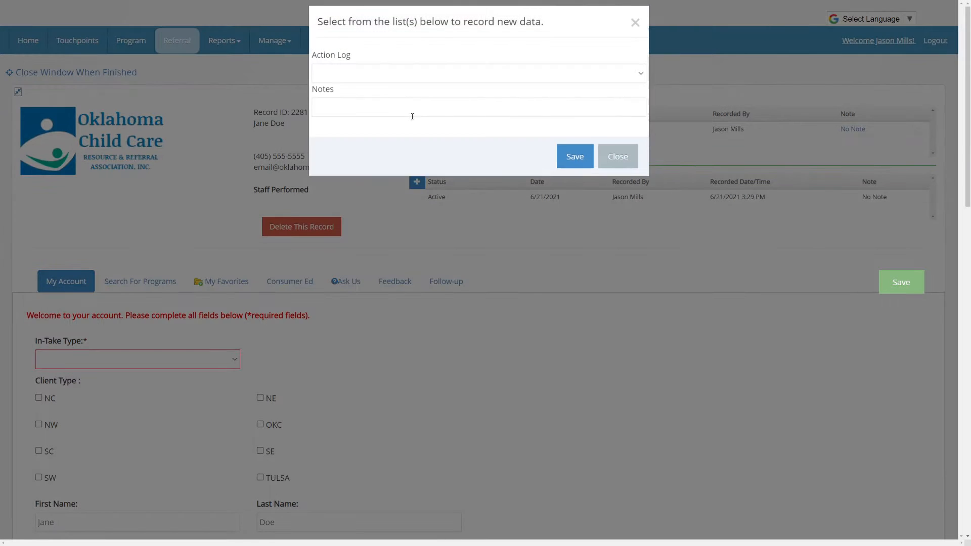
pyautogui.click(412, 93)
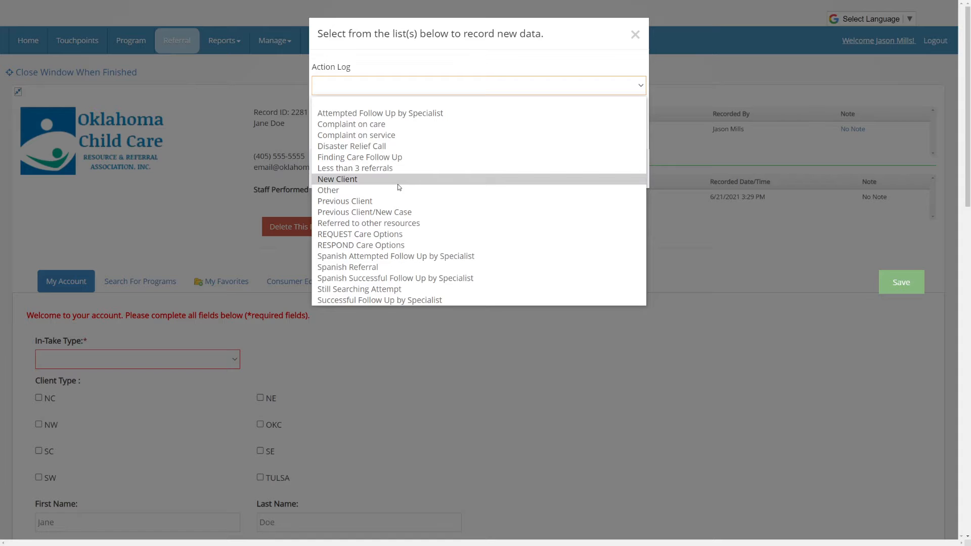
pyautogui.click(636, 34)
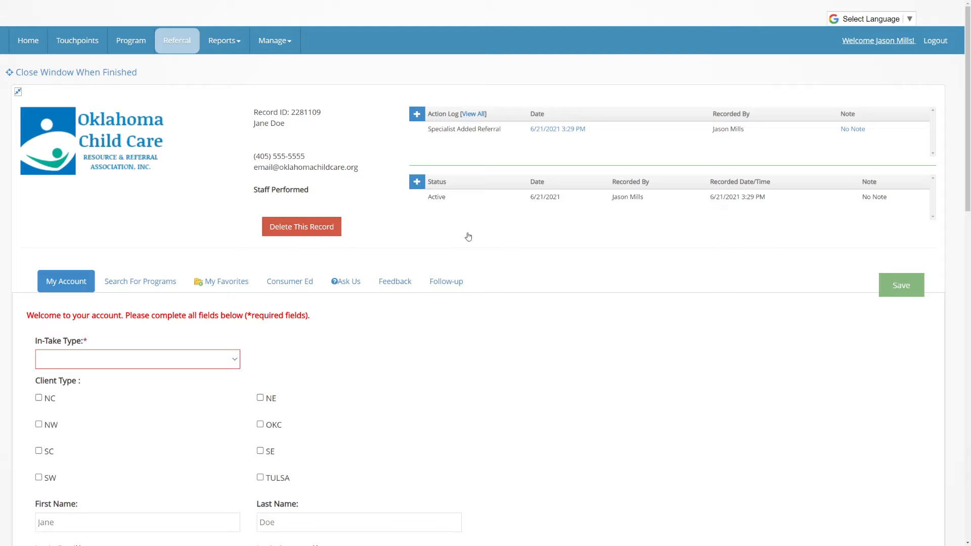
# Set In-Take Type to Telephone and tick OKC as the client type.
pyautogui.scroll(-8, 553, 368)
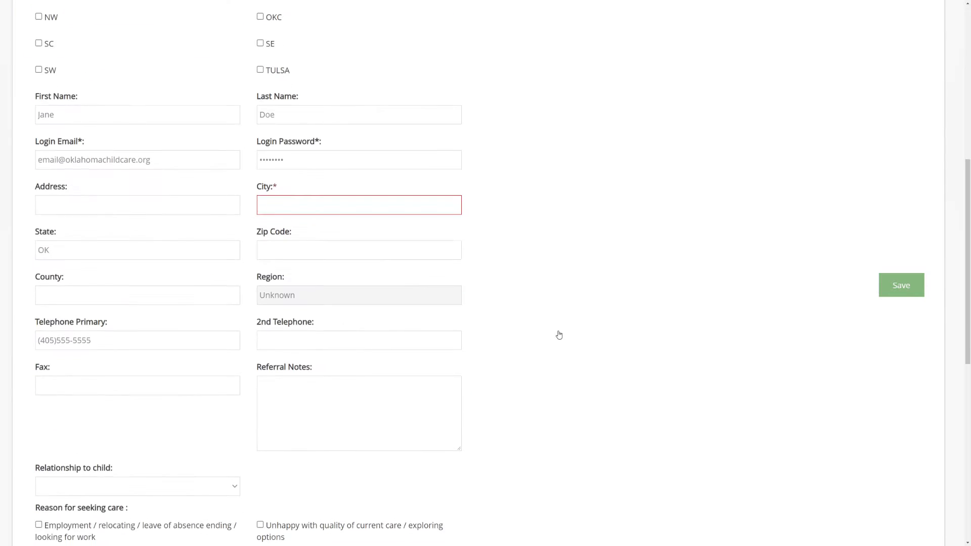
pyautogui.scroll(6, 559, 336)
pyautogui.scroll(-3, 559, 334)
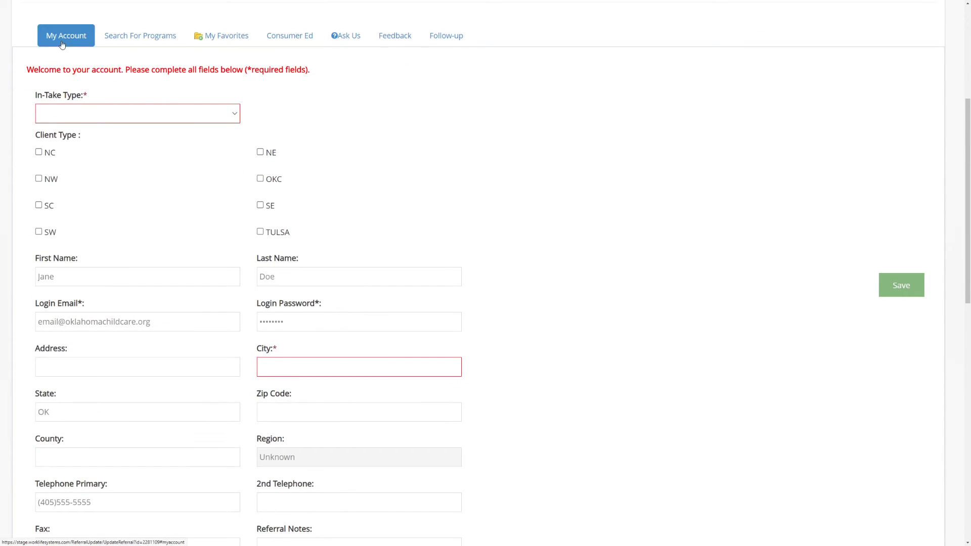
pyautogui.click(88, 114)
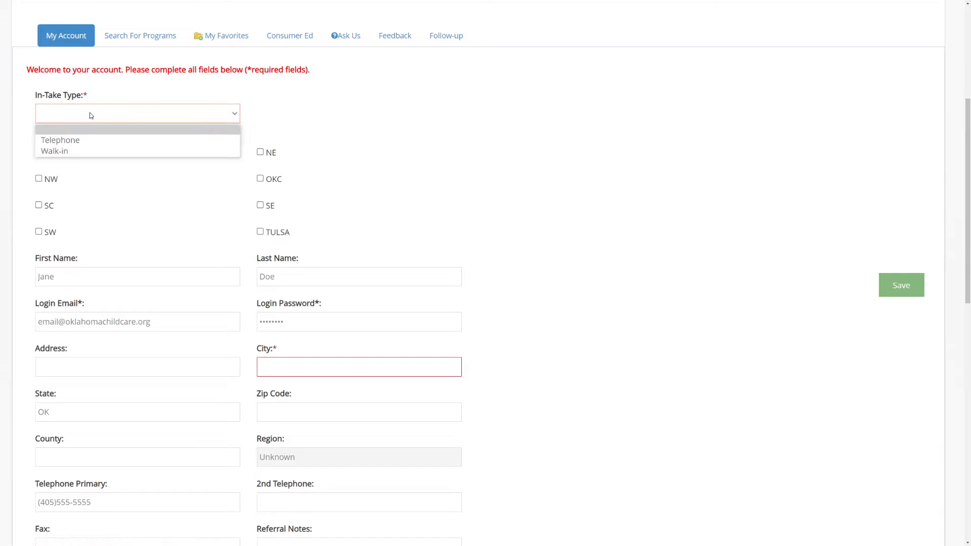
pyautogui.click(74, 142)
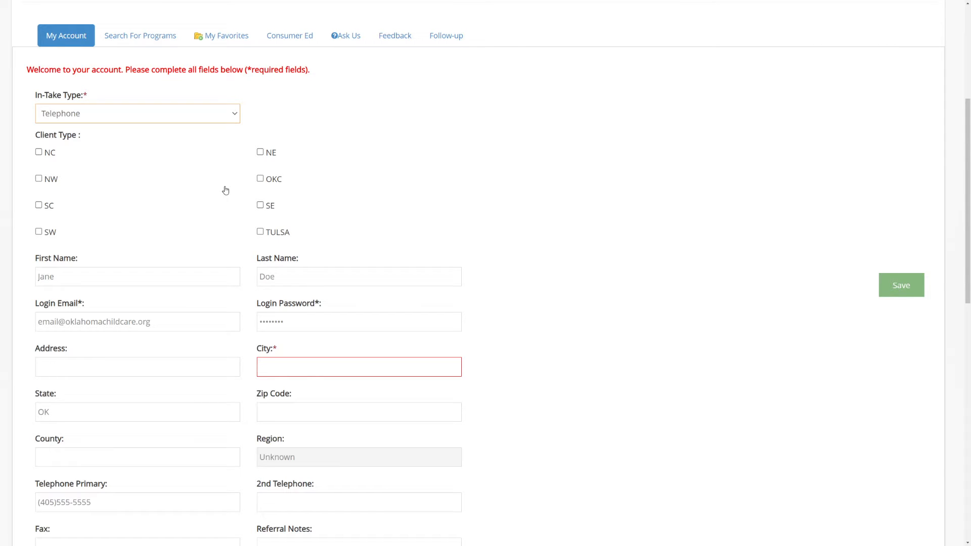
pyautogui.click(261, 179)
pyautogui.scroll(-3, 539, 230)
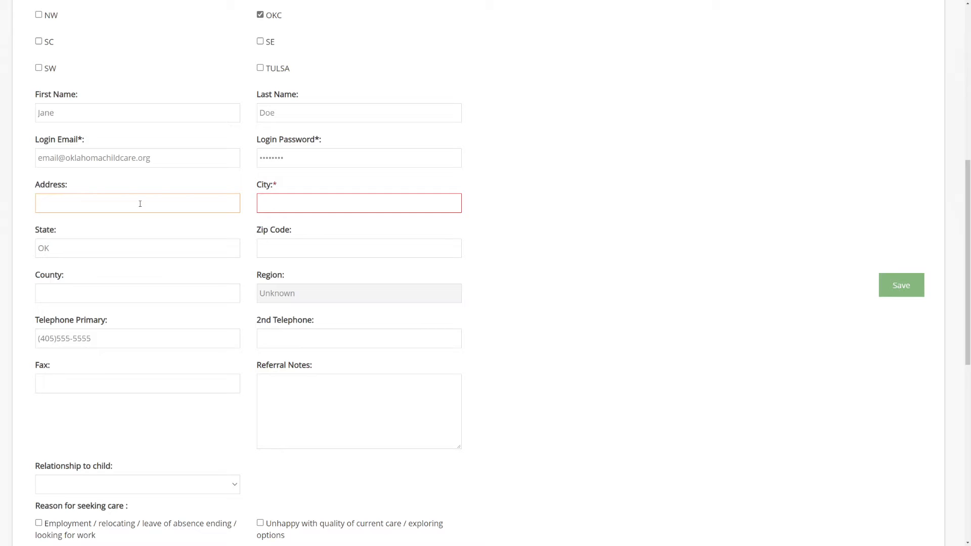
# Enter the client's street address, city and zip code on the account form.
pyautogui.press('Tab')
pyautogui.write('Oklahoma City')
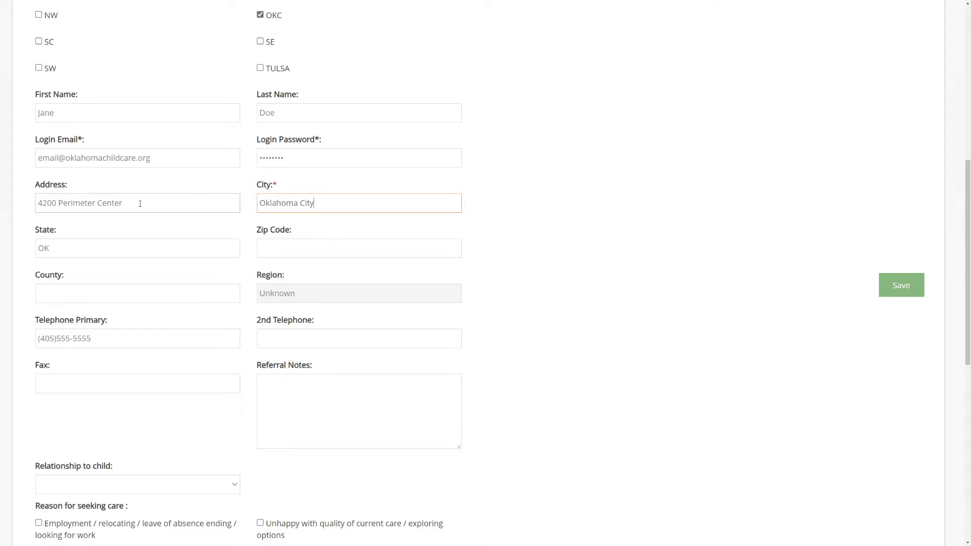
pyautogui.press('Tab')
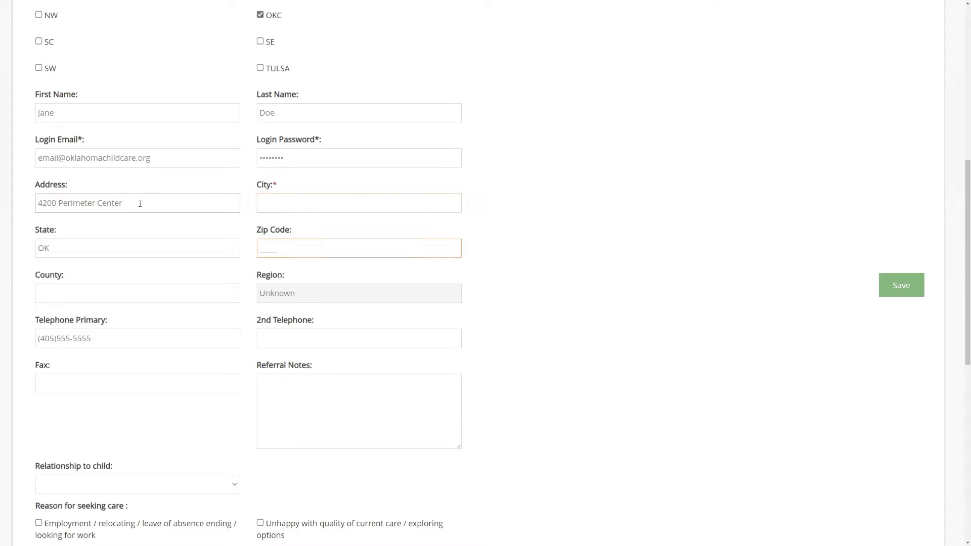
pyautogui.write('73172')
# Pick Oklahoma City as the city and Oklahoma as the county from the suggestions.
pyautogui.click(273, 204)
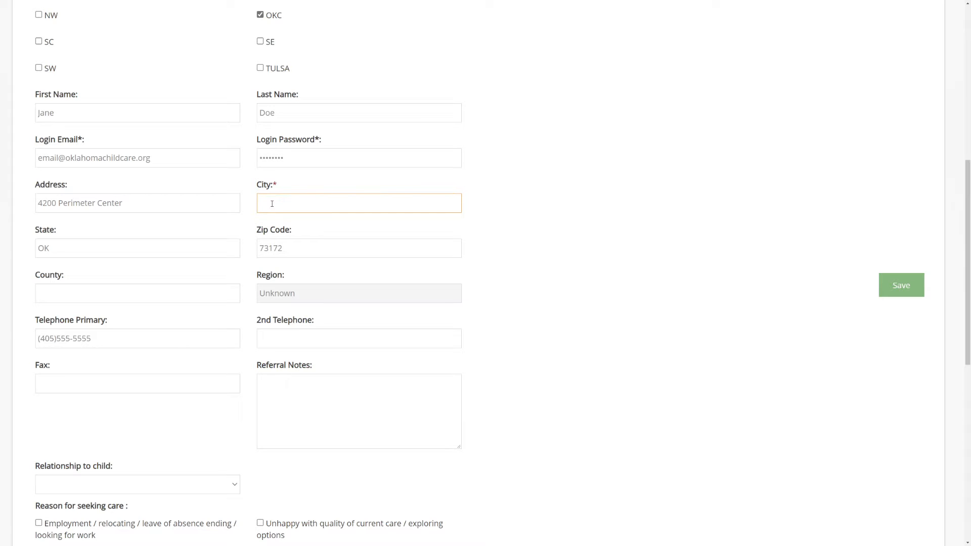
pyautogui.write('Oklah')
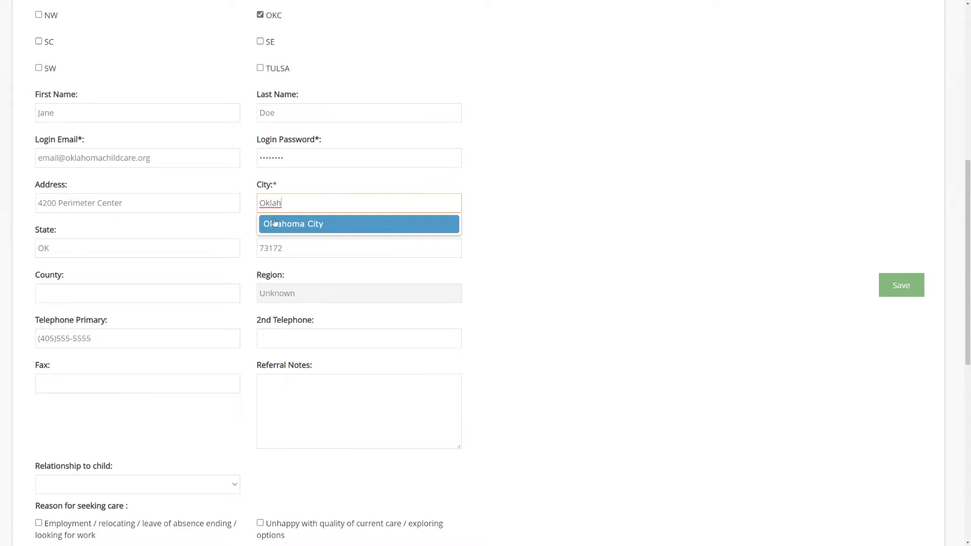
pyautogui.click(317, 224)
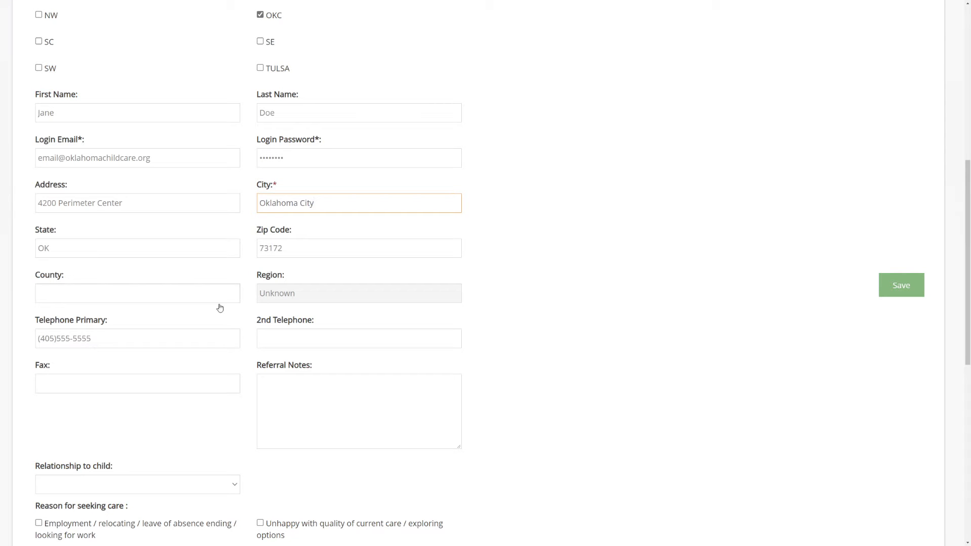
pyautogui.click(134, 295)
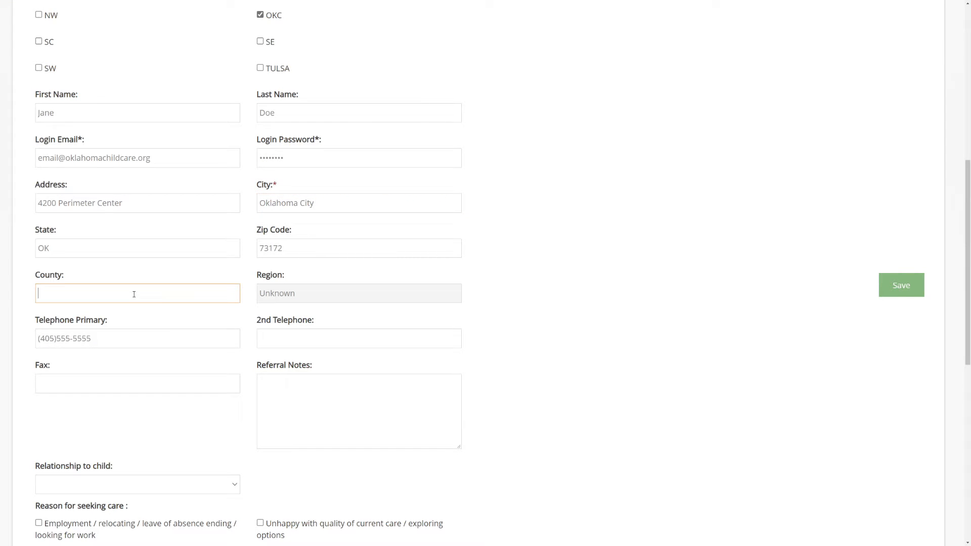
pyautogui.write('Okl')
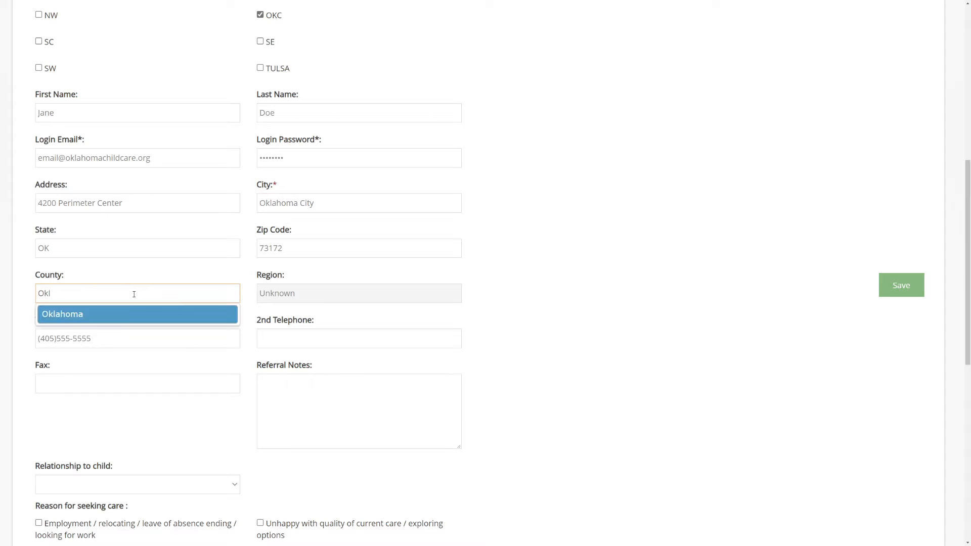
pyautogui.click(80, 315)
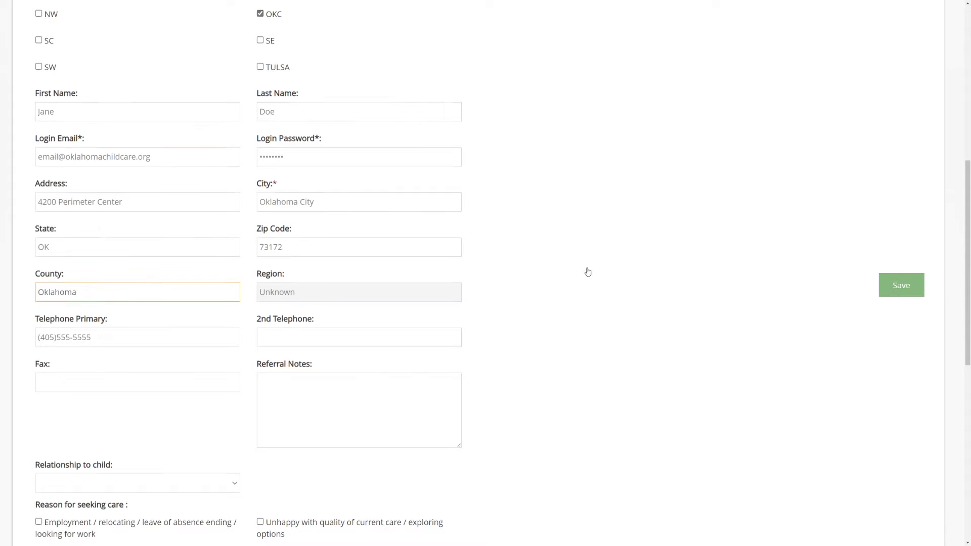
# Set the relationship to Parent and tick Unhappy with quality and Parent's Needs as care reasons.
pyautogui.scroll(-5, 566, 243)
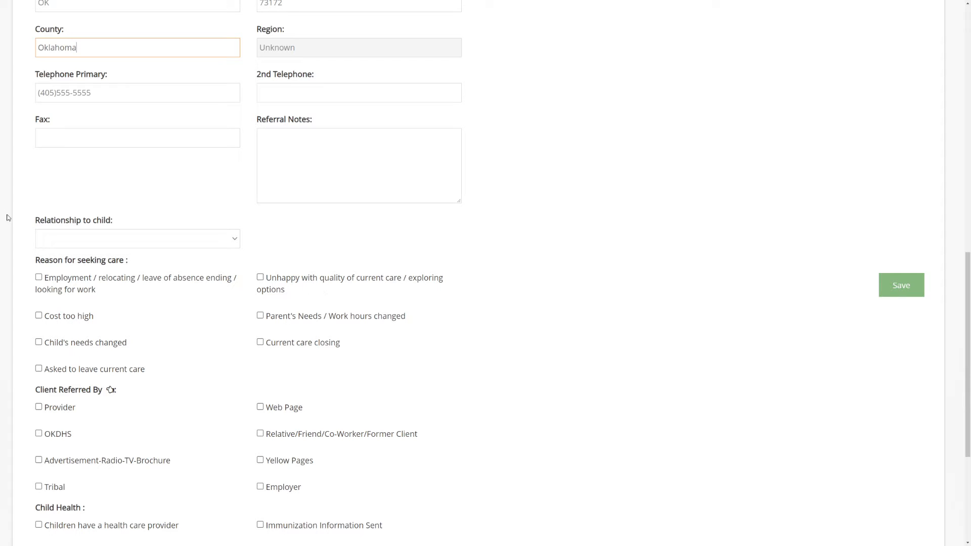
pyautogui.click(87, 240)
pyautogui.click(78, 262)
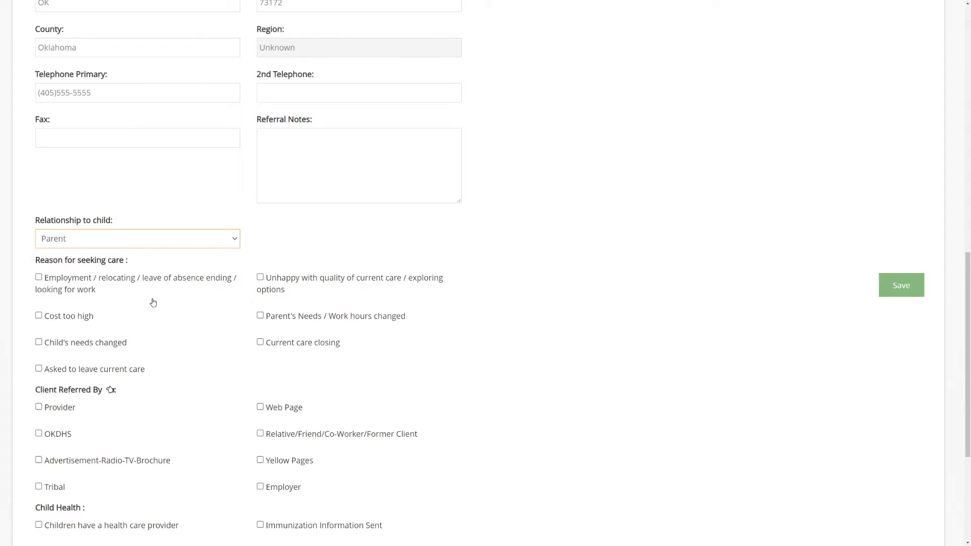
pyautogui.click(260, 277)
pyautogui.click(260, 316)
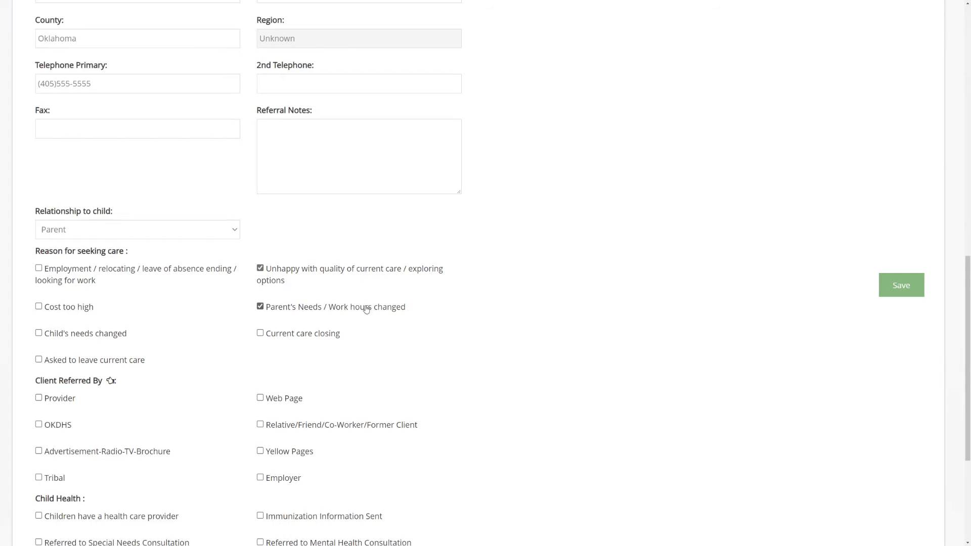
# Mark Relative/Friend, Yellow Pages and Employer as referral sources and note a health care provider.
pyautogui.scroll(-4, 260, 317)
pyautogui.click(260, 214)
pyautogui.click(262, 242)
pyautogui.click(260, 268)
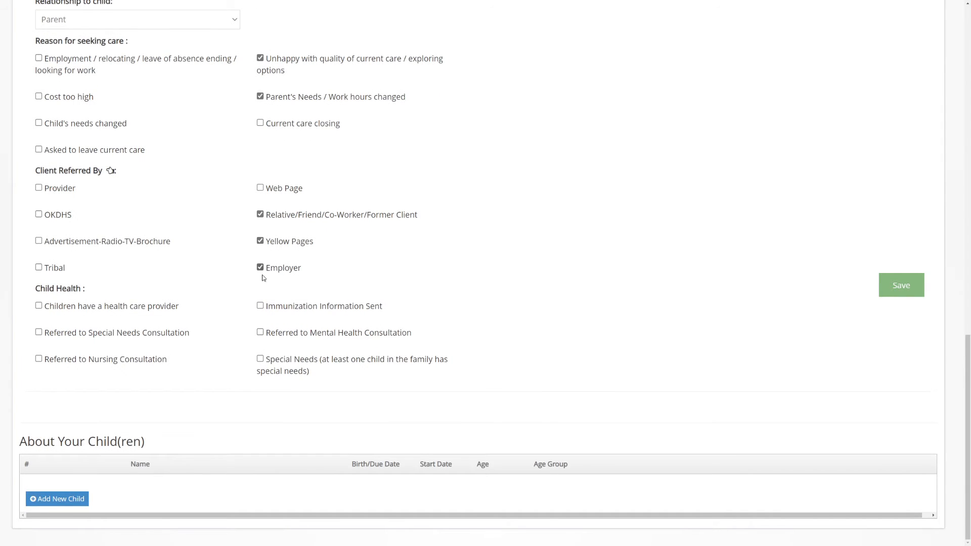
pyautogui.click(38, 306)
pyautogui.click(60, 499)
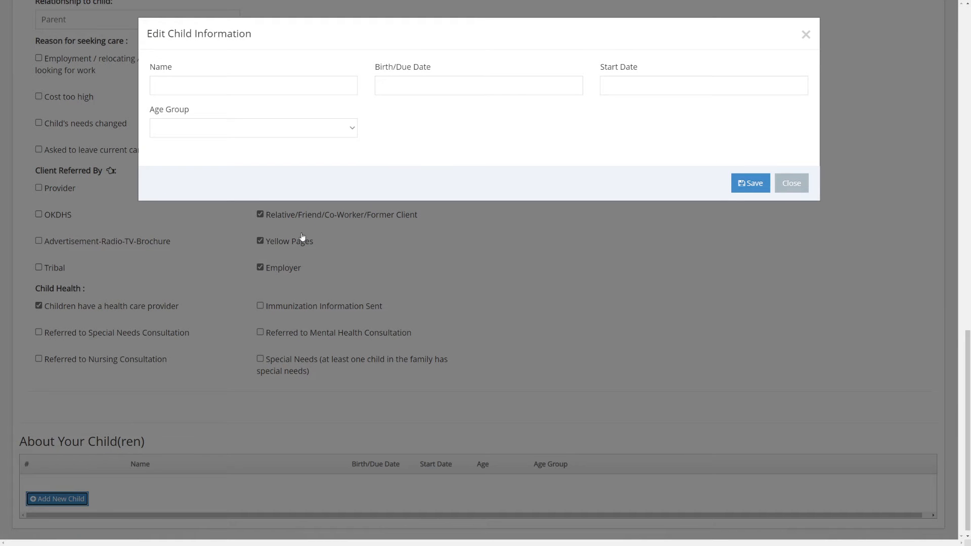
pyautogui.click(321, 87)
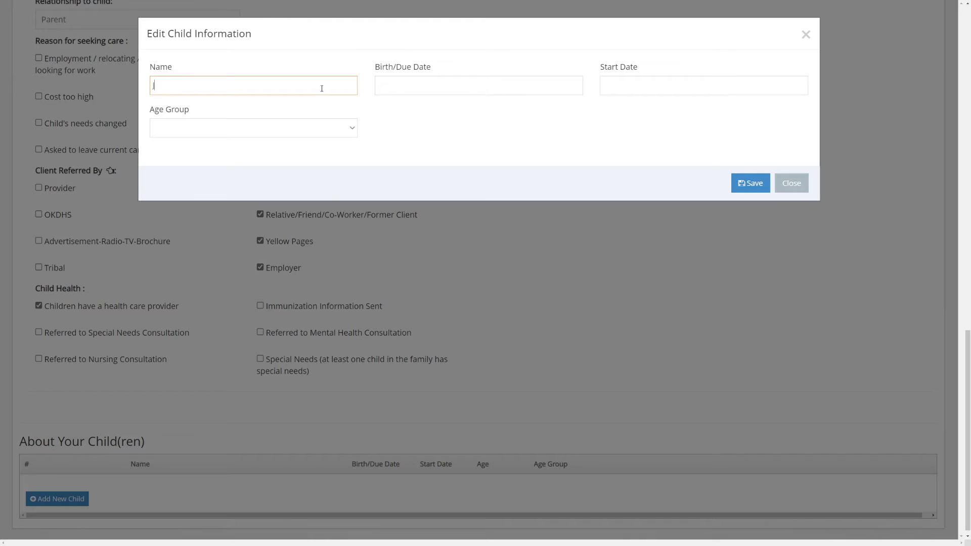
pyautogui.write('Juliette')
pyautogui.press('Tab')
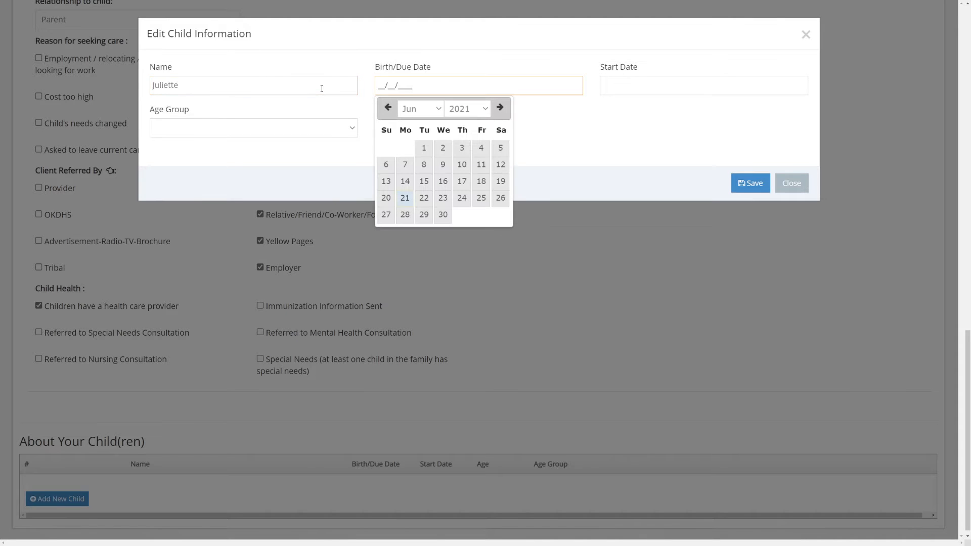
pyautogui.write('12/25/2019')
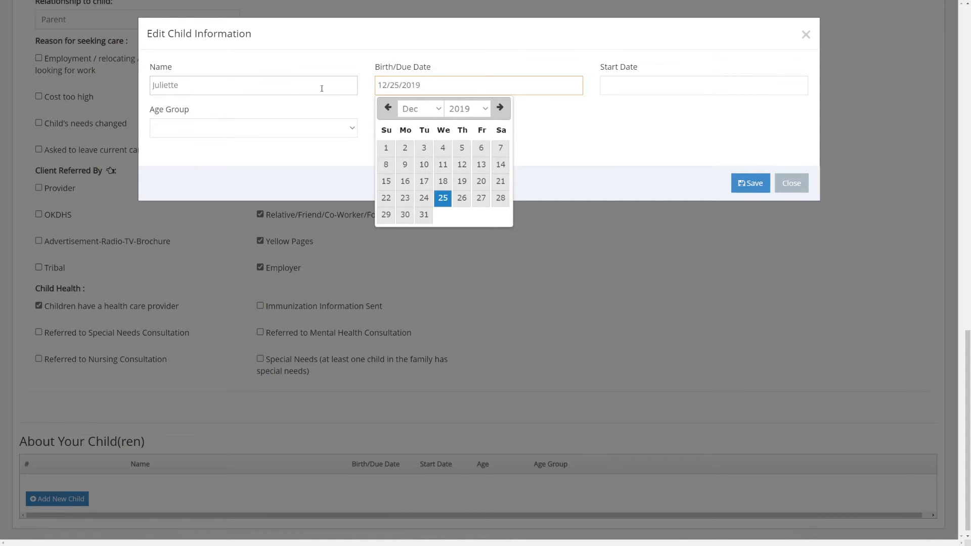
pyautogui.press('Tab')
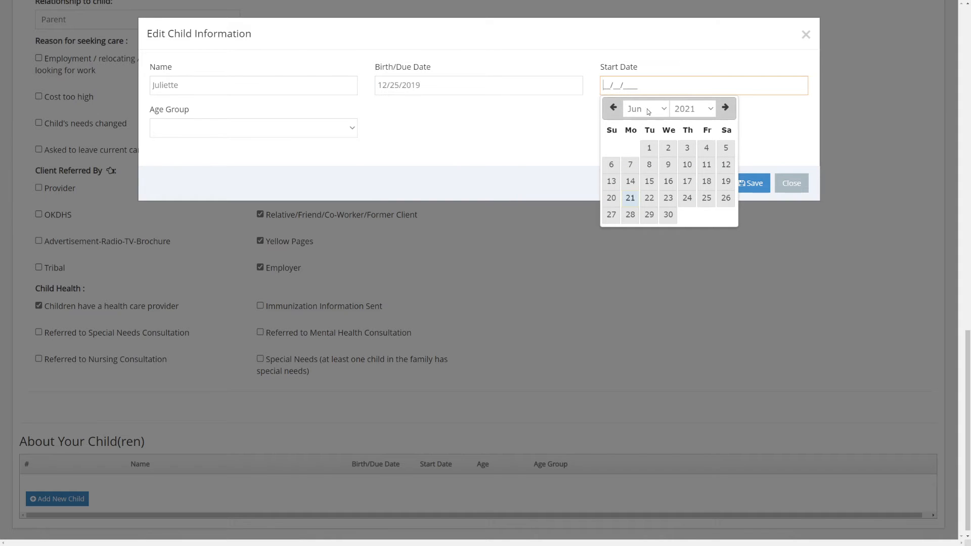
pyautogui.click(630, 215)
pyautogui.click(171, 128)
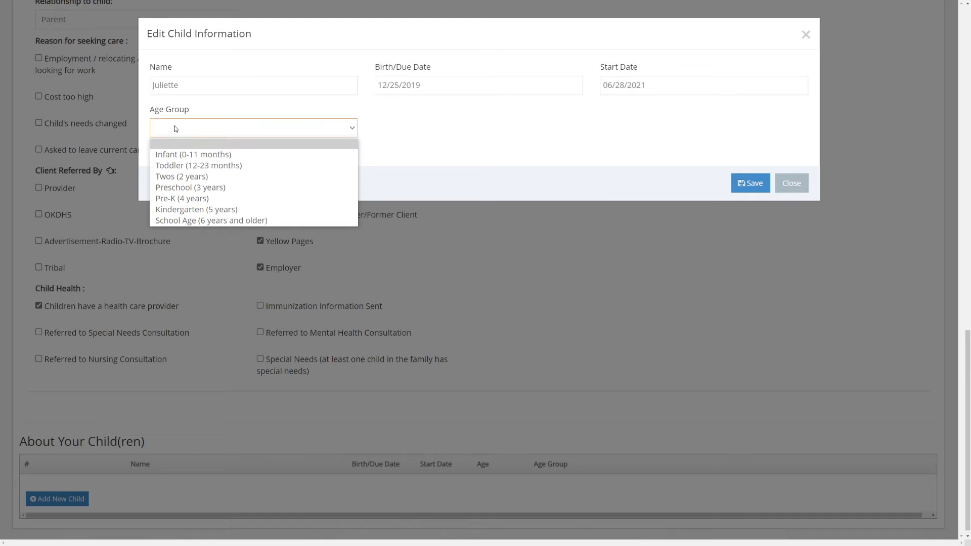
pyautogui.click(237, 167)
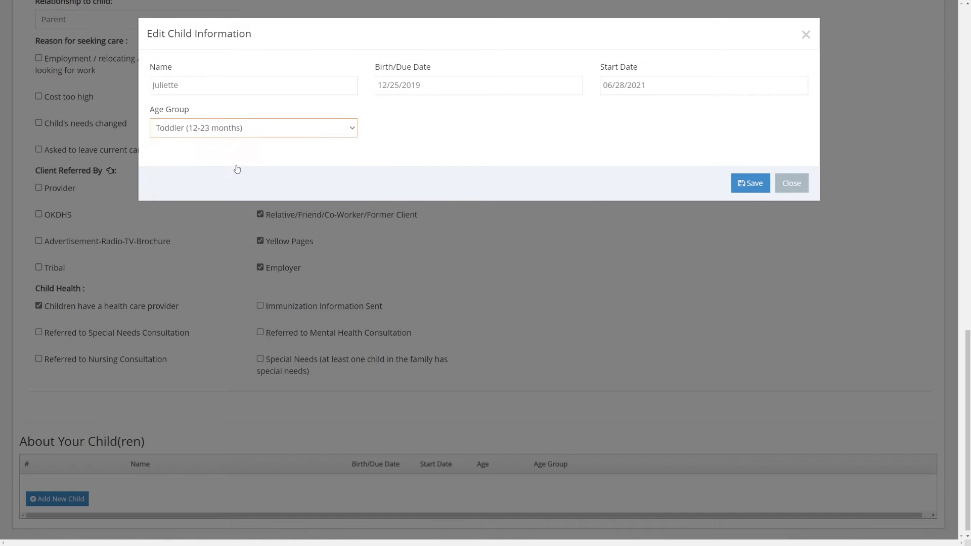
pyautogui.click(750, 183)
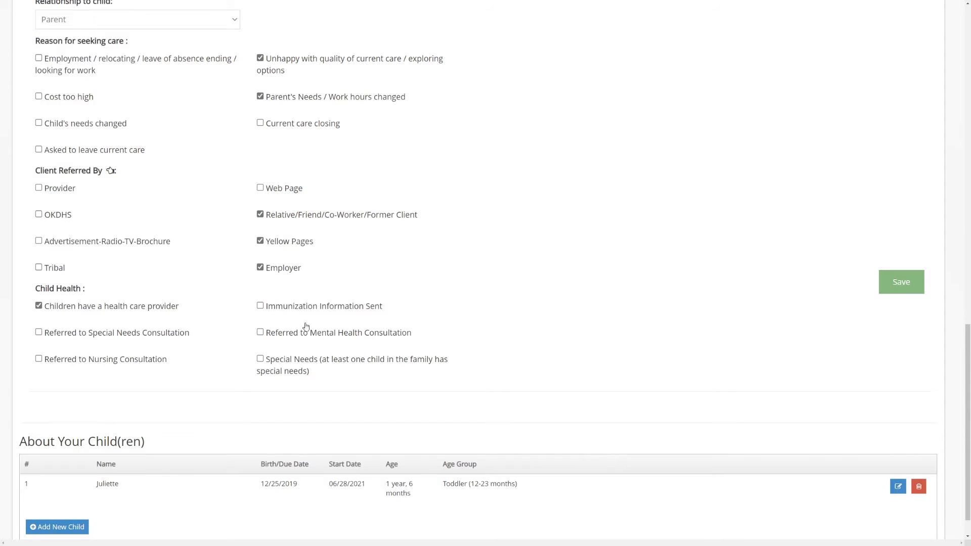
pyautogui.scroll(-2, 484, 425)
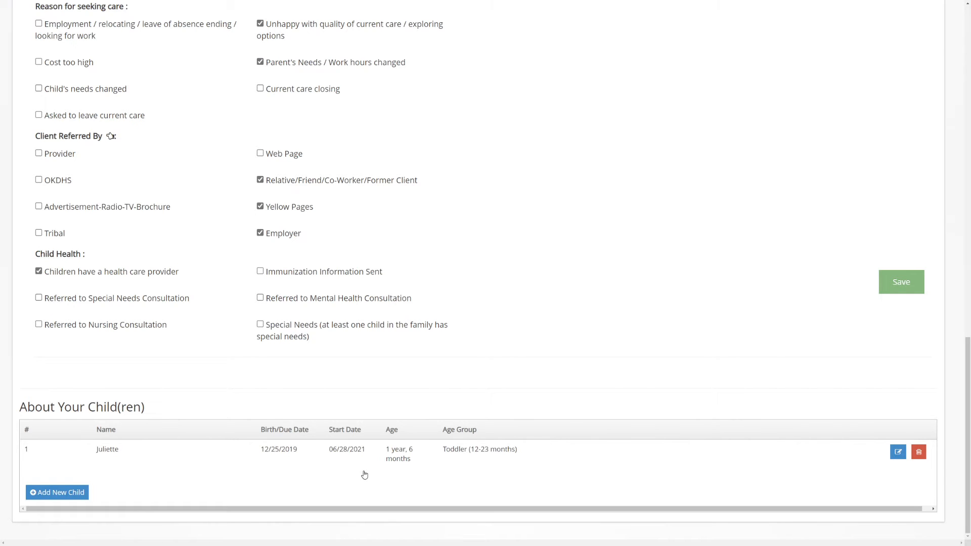
pyautogui.click(900, 281)
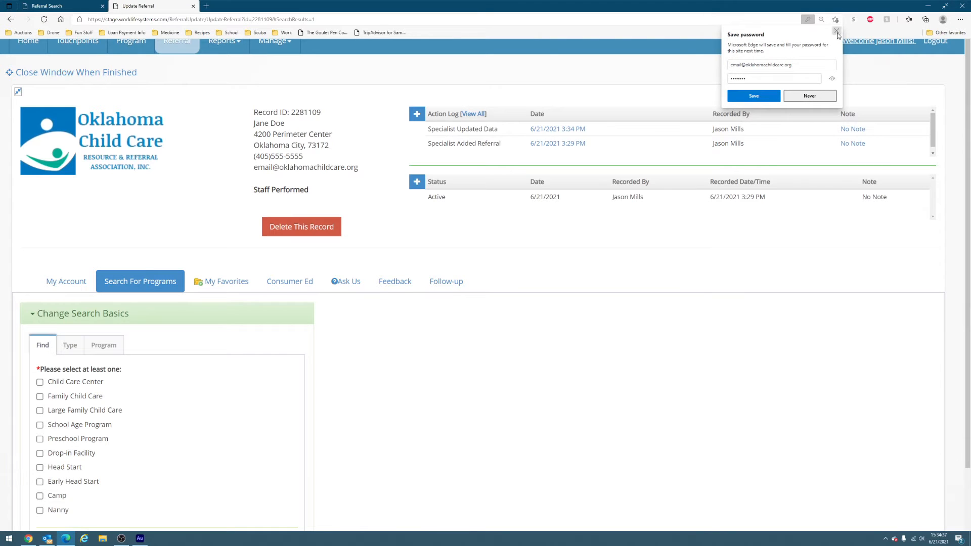
# Search Child Care Center, Family and Large Family Child Care within 5 miles, getting 113 results.
pyautogui.click(837, 32)
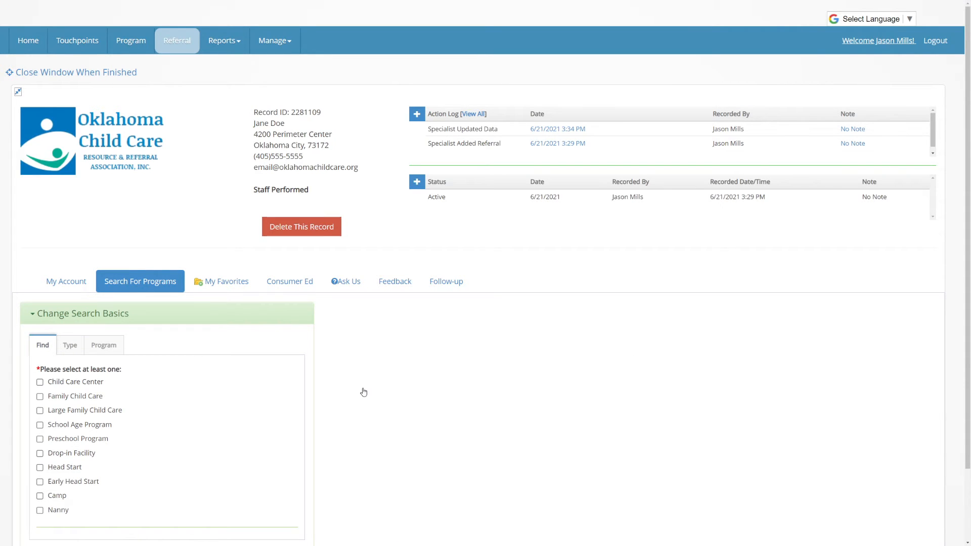
pyautogui.scroll(-2, 364, 393)
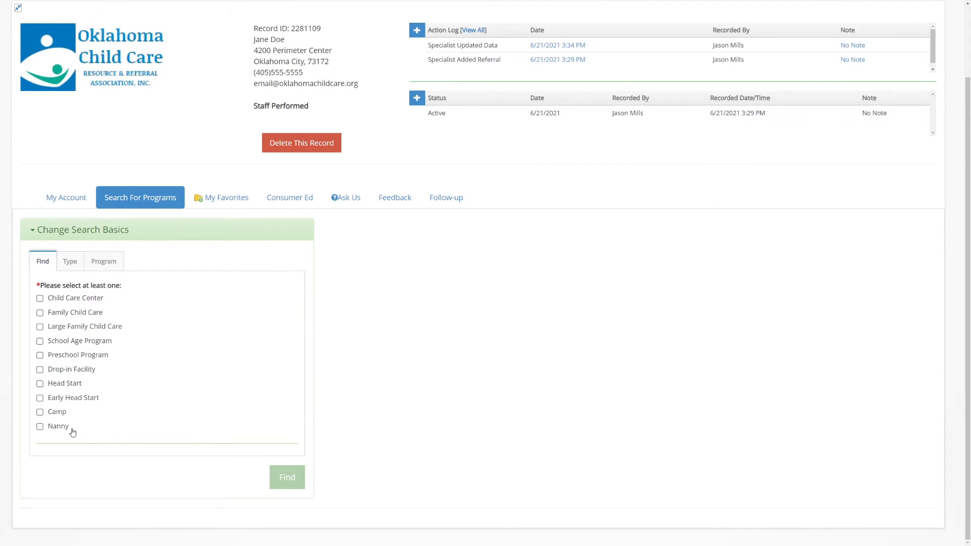
pyautogui.click(40, 298)
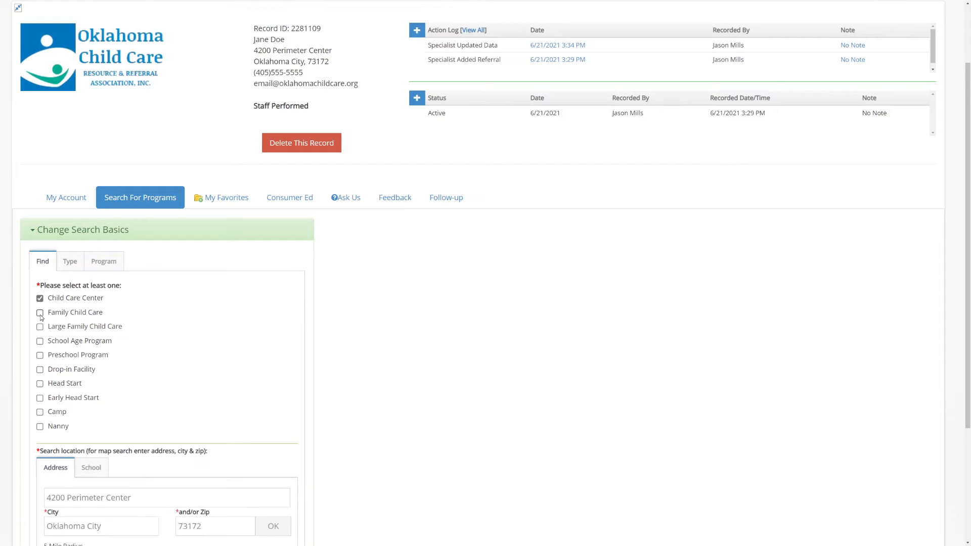
pyautogui.click(40, 312)
pyautogui.click(40, 326)
pyautogui.scroll(-1, 232, 339)
pyautogui.scroll(-3, 232, 339)
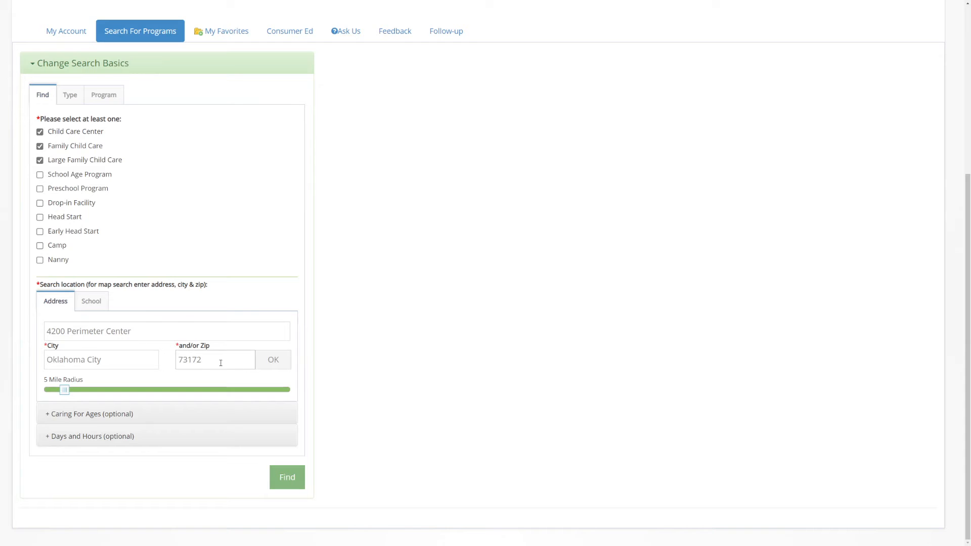
pyautogui.moveTo(66, 393)
pyautogui.mouseDown()
pyautogui.moveTo(287, 391)
pyautogui.moveTo(321, 380)
pyautogui.moveTo(53, 390)
pyautogui.moveTo(79, 391)
pyautogui.moveTo(69, 391)
pyautogui.mouseUp()
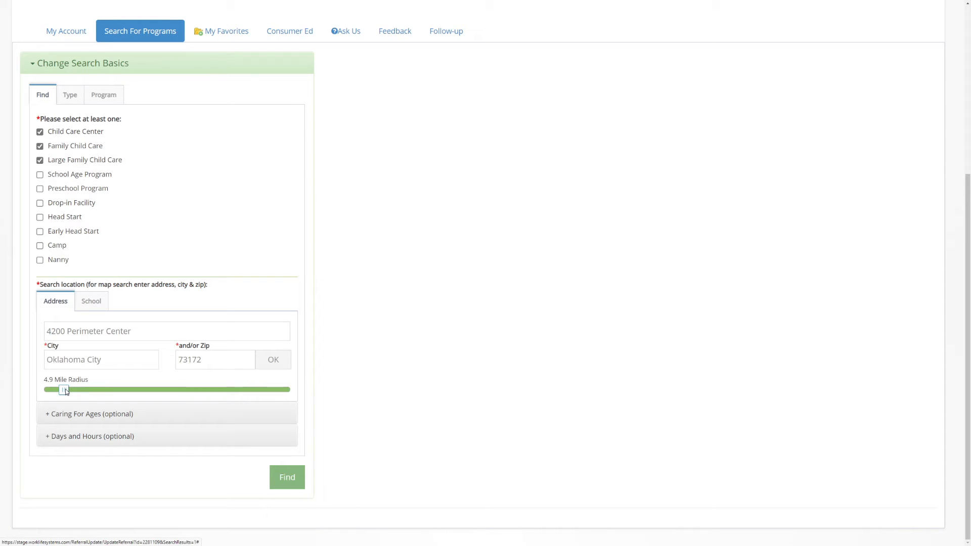
pyautogui.press('Right')
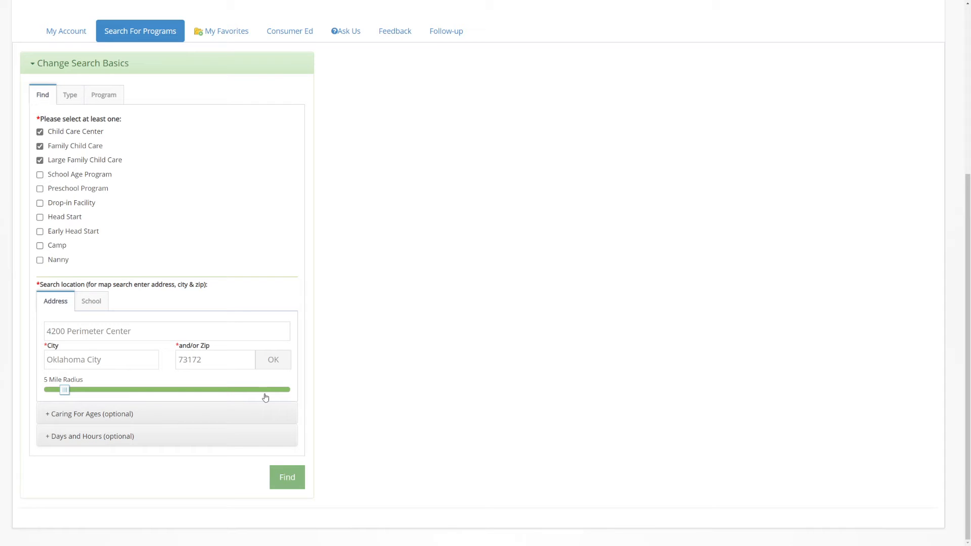
pyautogui.click(291, 480)
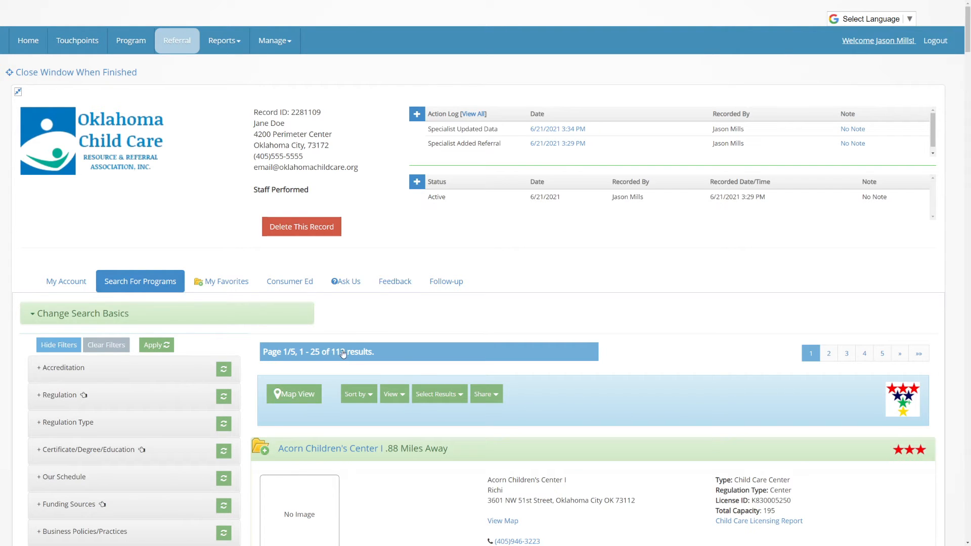
pyautogui.scroll(-6, 354, 352)
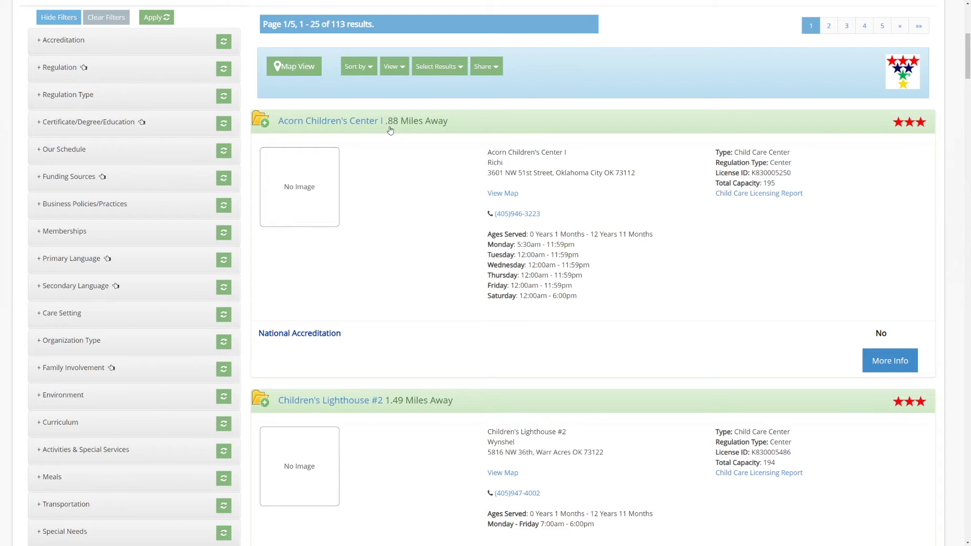
pyautogui.scroll(-10, 467, 218)
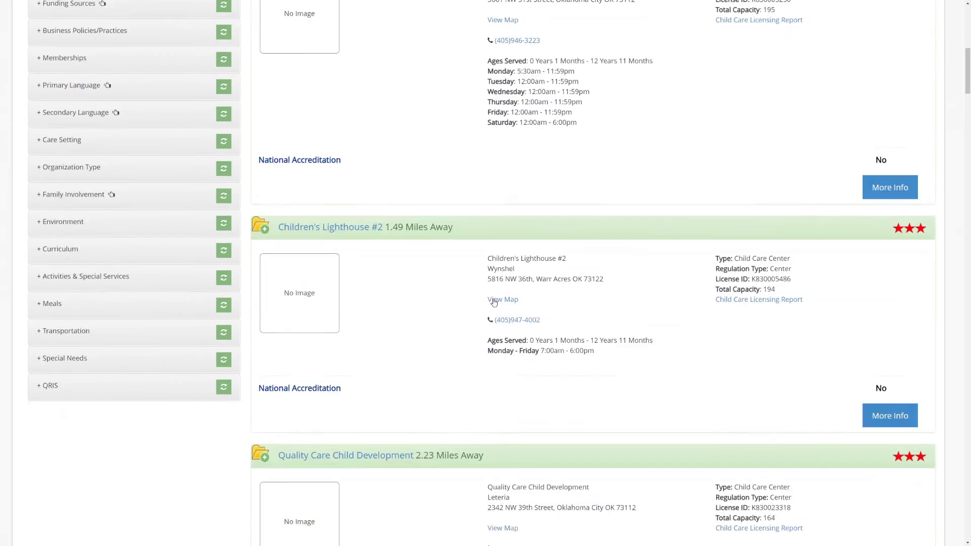
pyautogui.scroll(-10, 498, 302)
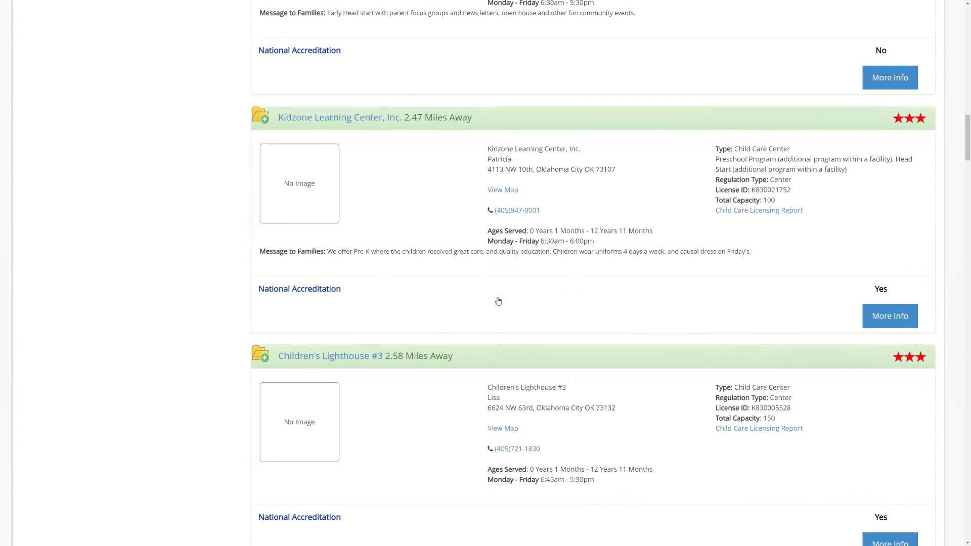
pyautogui.scroll(-10, 502, 304)
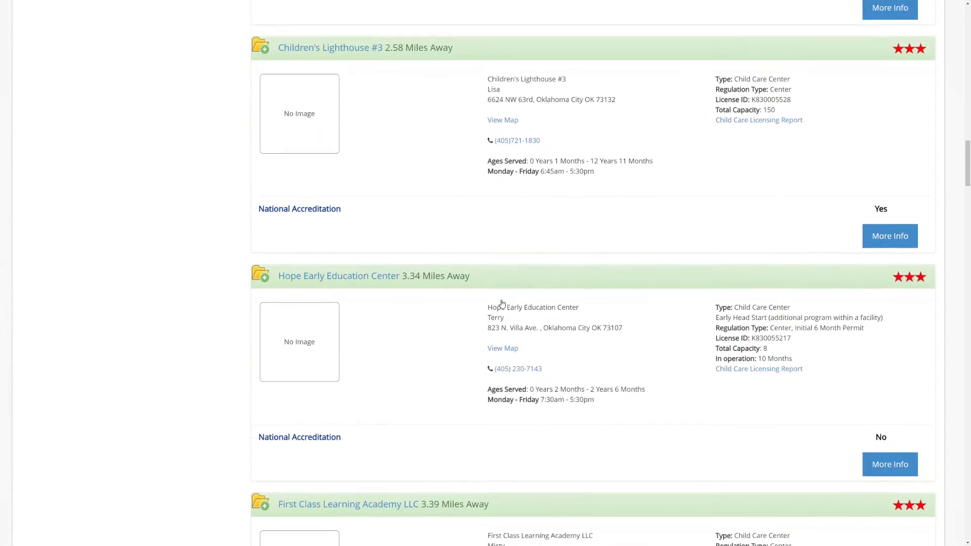
pyautogui.scroll(-4, 498, 246)
pyautogui.scroll(-20, 496, 307)
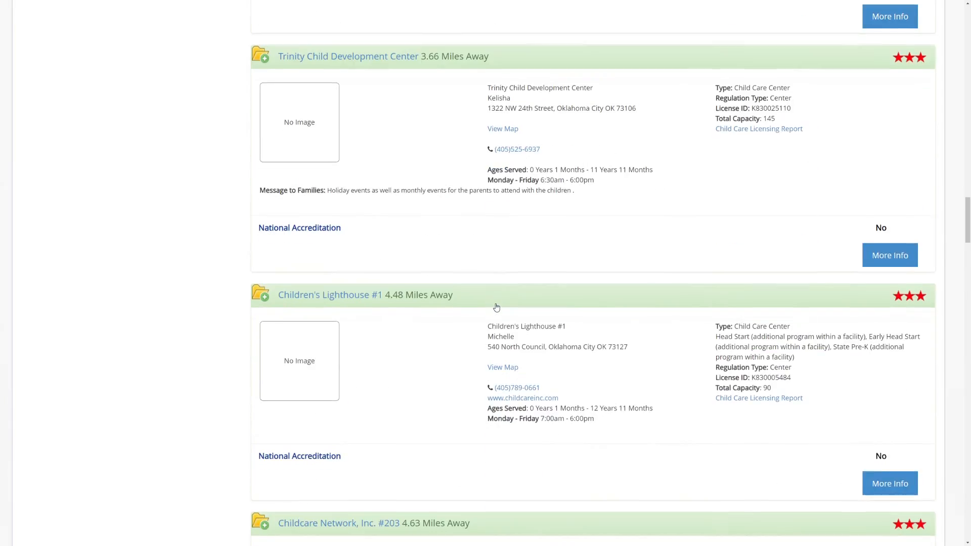
pyautogui.scroll(-8, 498, 306)
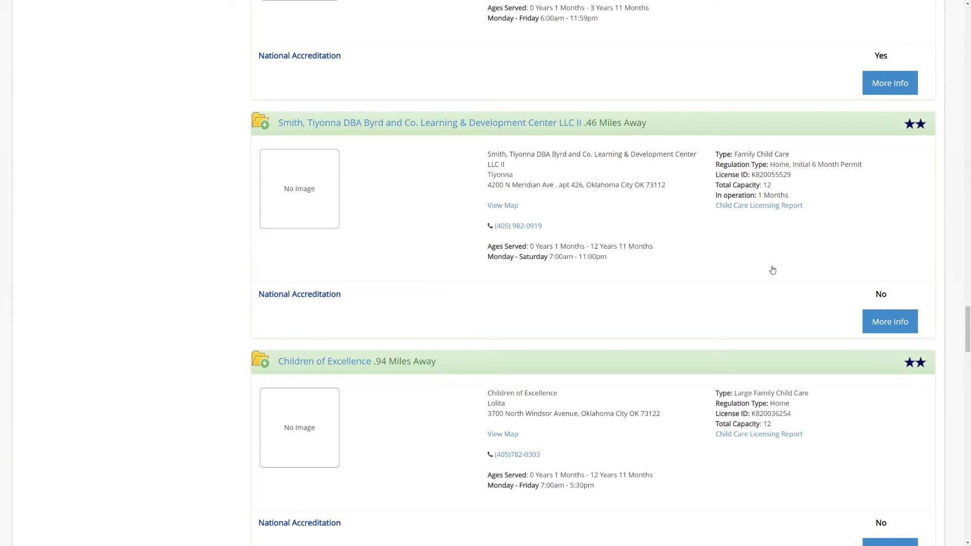
pyautogui.scroll(-15, 773, 270)
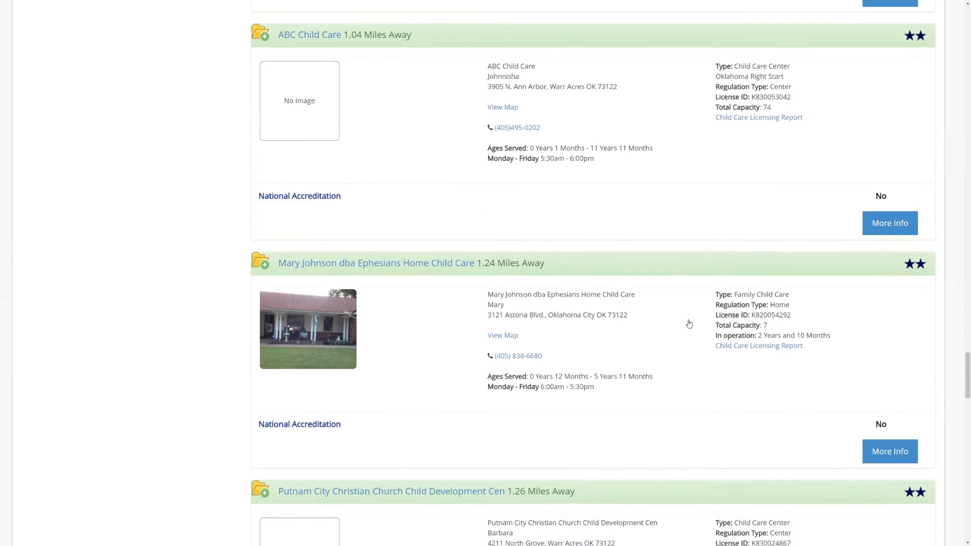
pyautogui.scroll(-15, 680, 332)
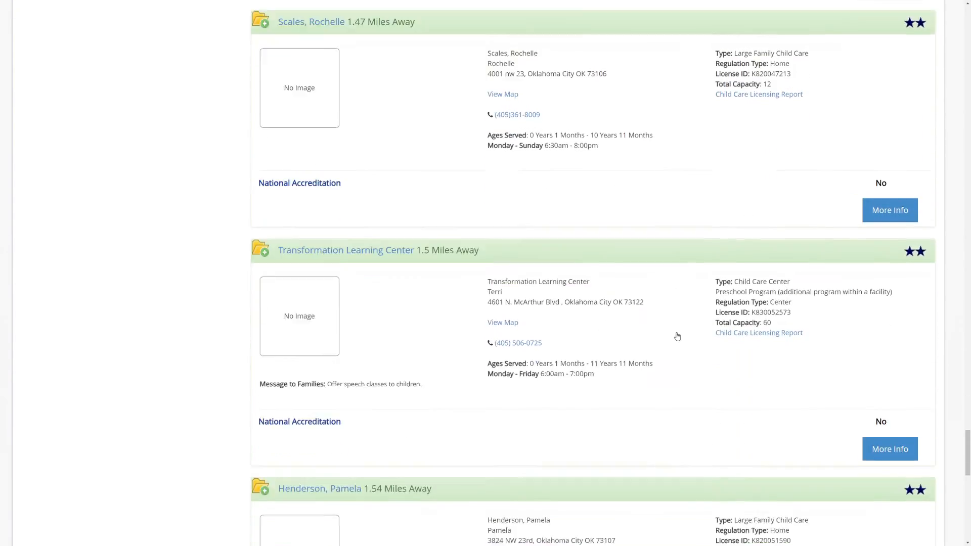
pyautogui.scroll(-10, 674, 341)
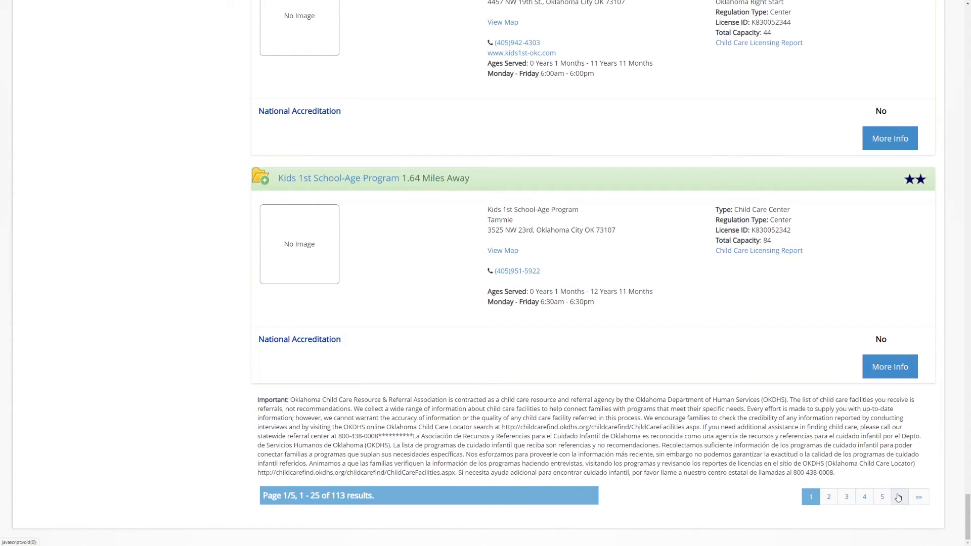
pyautogui.moveTo(968, 518); pyautogui.dragTo(951, 21)
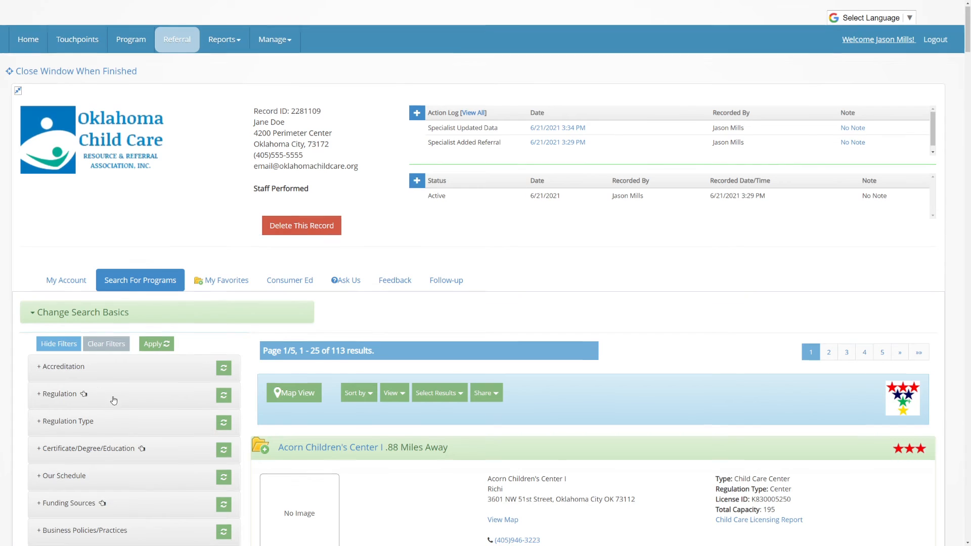
# Expand the Funding Sources filter and tick DHS Subsidy.
pyautogui.scroll(-5, 116, 400)
pyautogui.scroll(-1, 140, 346)
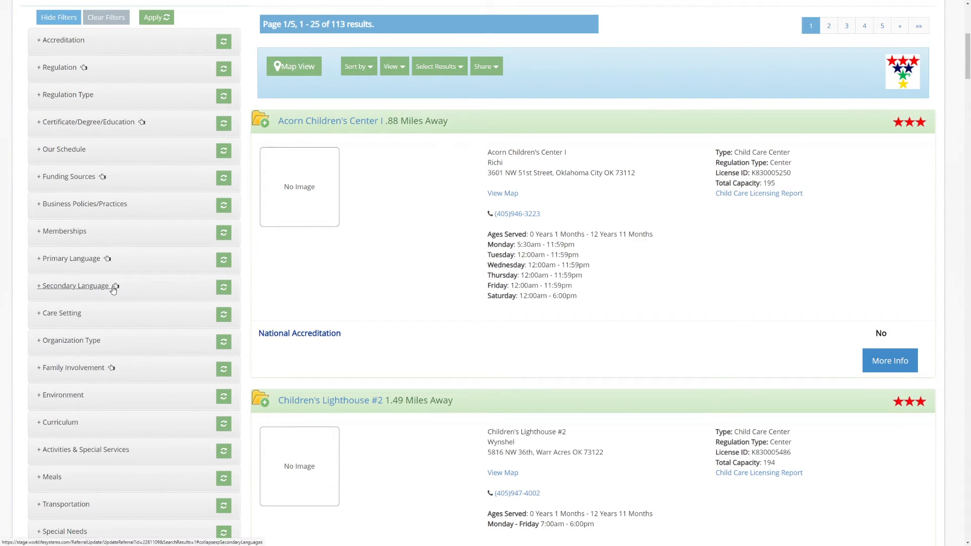
pyautogui.moveTo(113, 289)
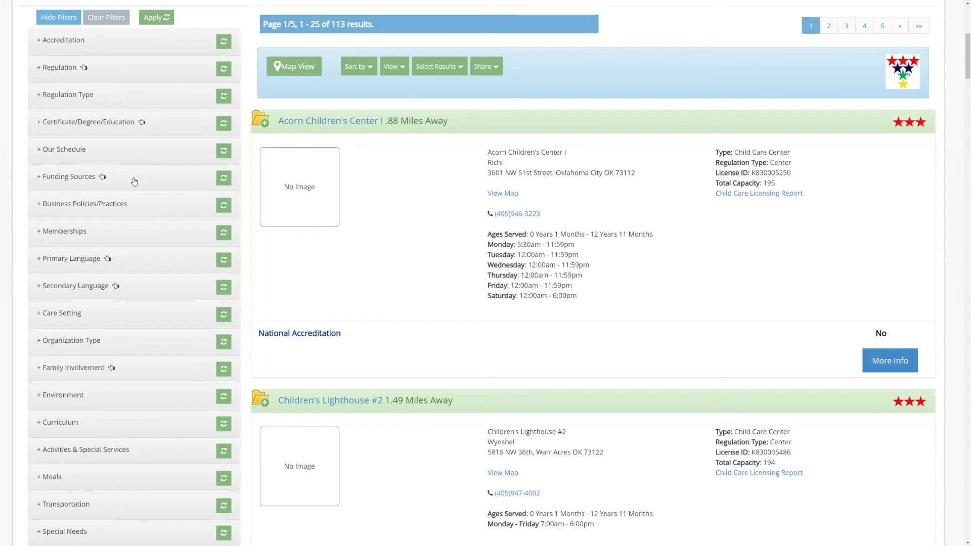
pyautogui.click(80, 177)
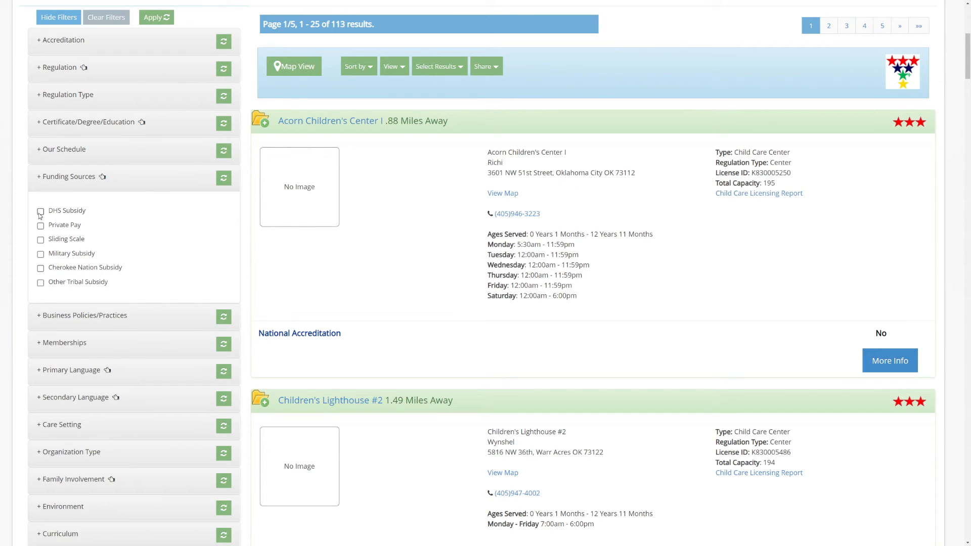
pyautogui.moveTo(40, 216)
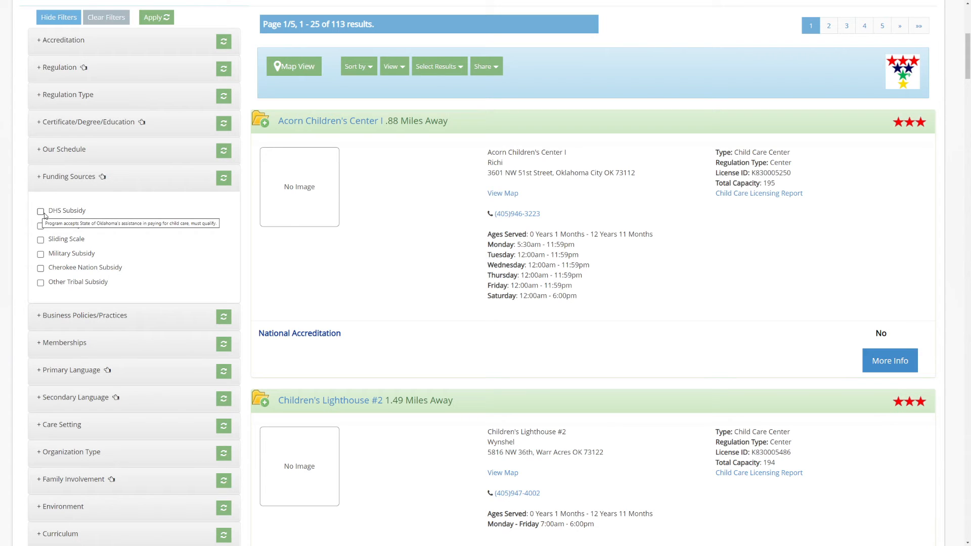
pyautogui.click(41, 213)
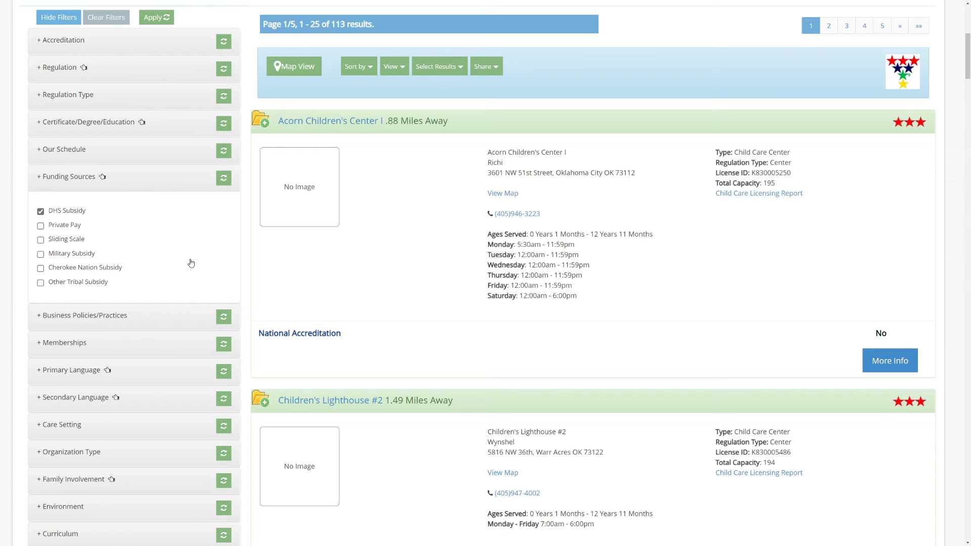
pyautogui.scroll(5, 198, 229)
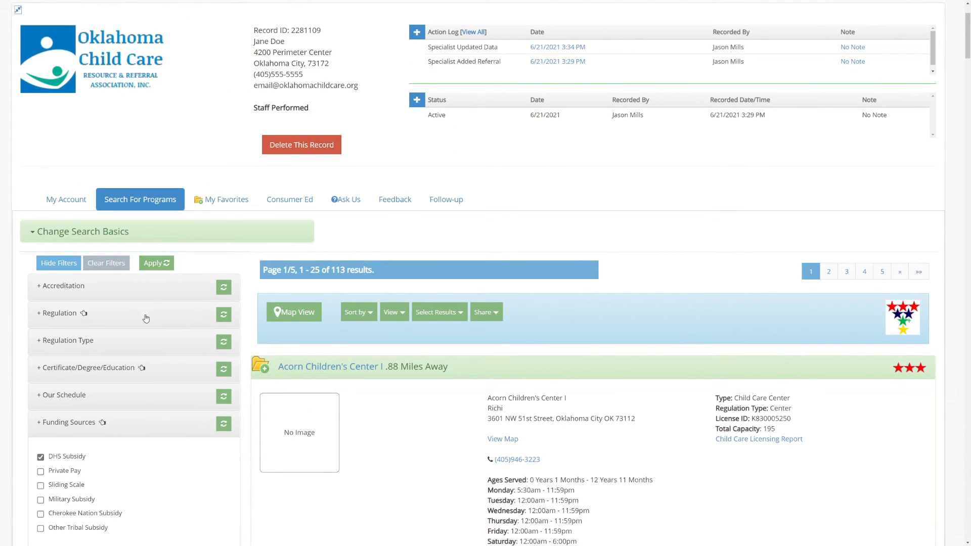
pyautogui.scroll(-5, 146, 318)
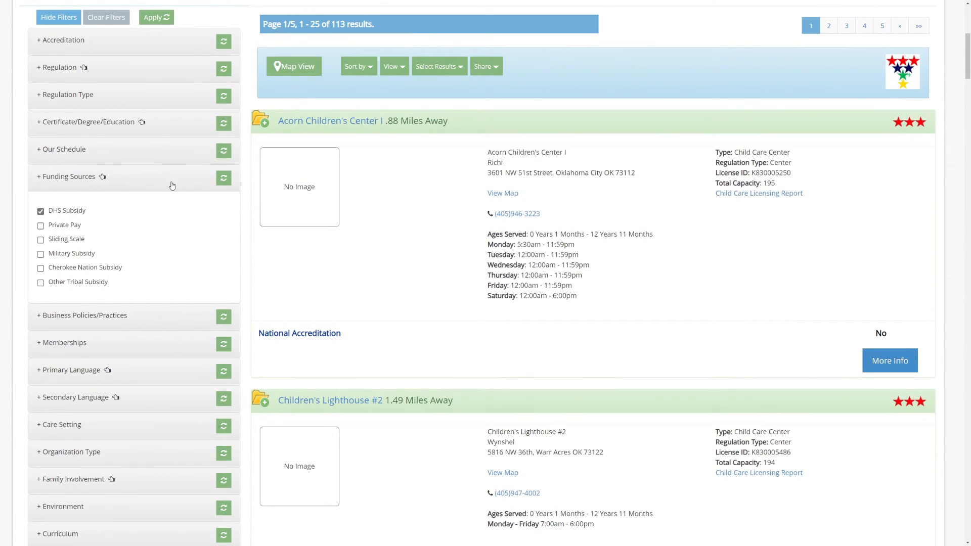
# Apply the DHS Subsidy filter and add the Medical special-needs inclusion filter, leaving 60 programs.
pyautogui.click(224, 180)
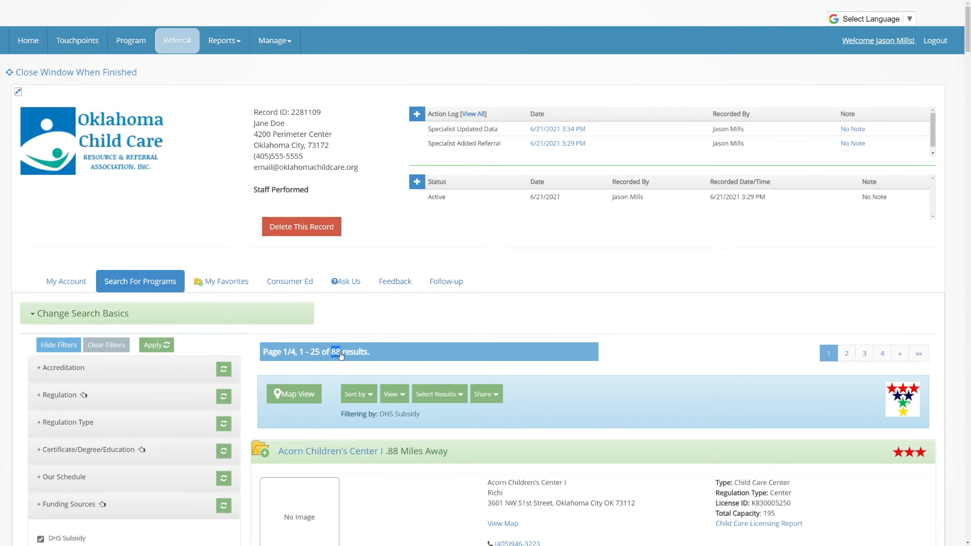
pyautogui.scroll(-10, 338, 369)
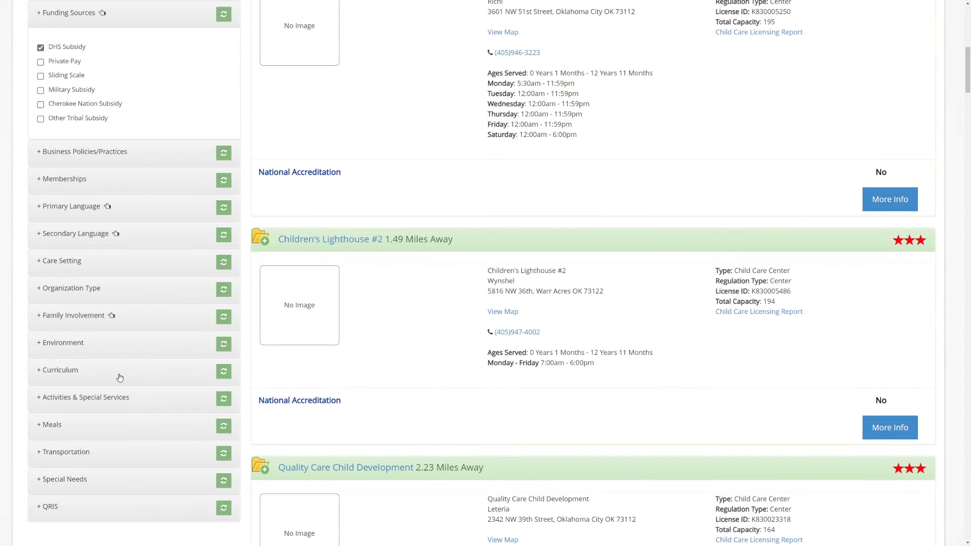
pyautogui.click(83, 483)
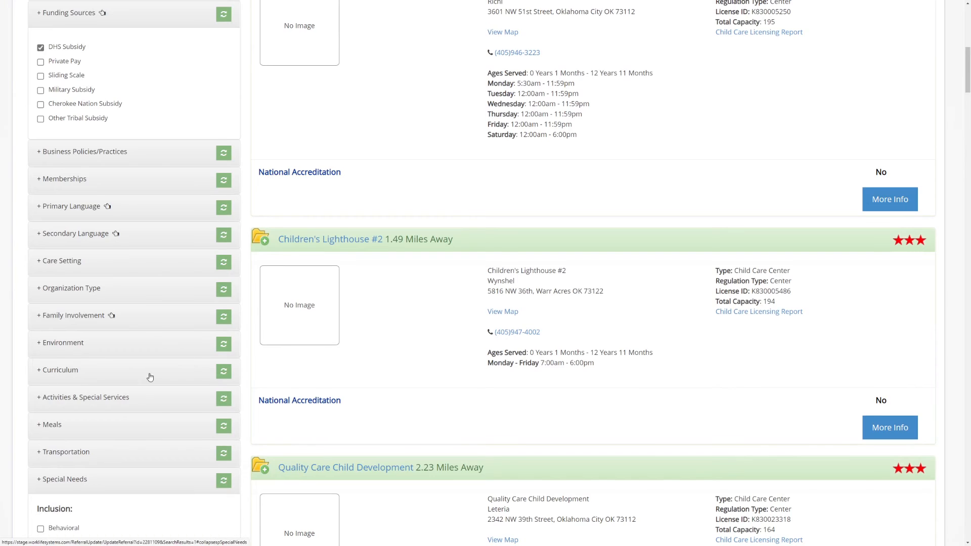
pyautogui.scroll(-10, 150, 377)
pyautogui.scroll(8, 169, 203)
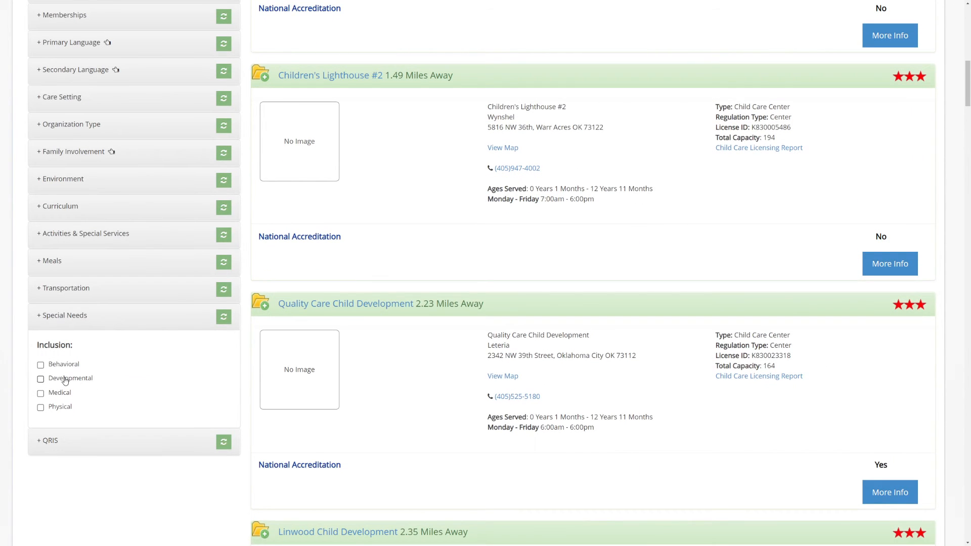
pyautogui.click(54, 395)
pyautogui.click(224, 317)
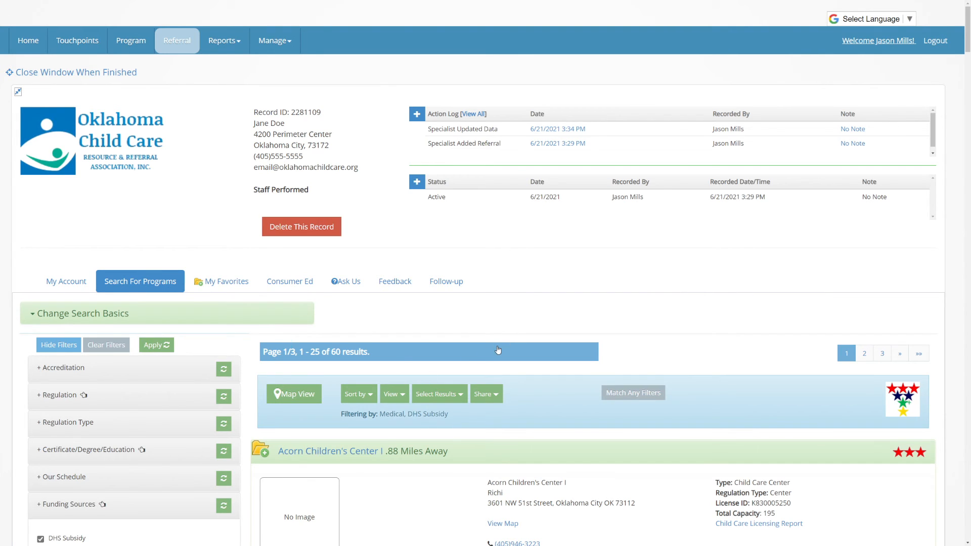
pyautogui.scroll(-3, 499, 350)
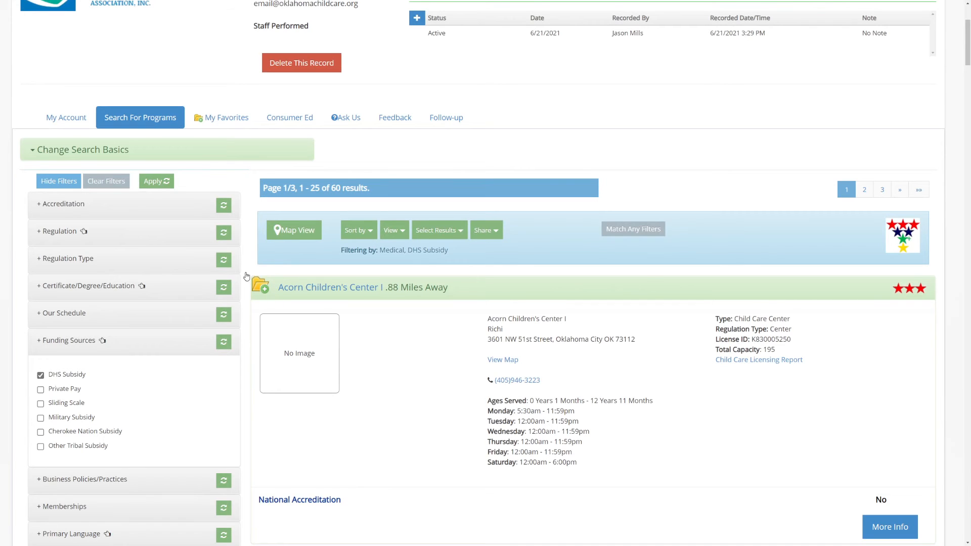
pyautogui.scroll(-2, 352, 332)
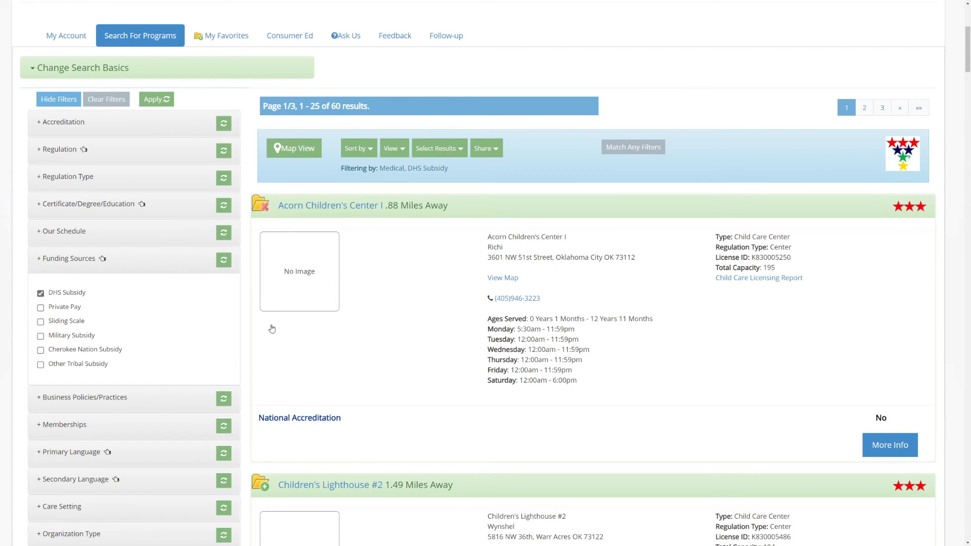
pyautogui.scroll(-10, 303, 221)
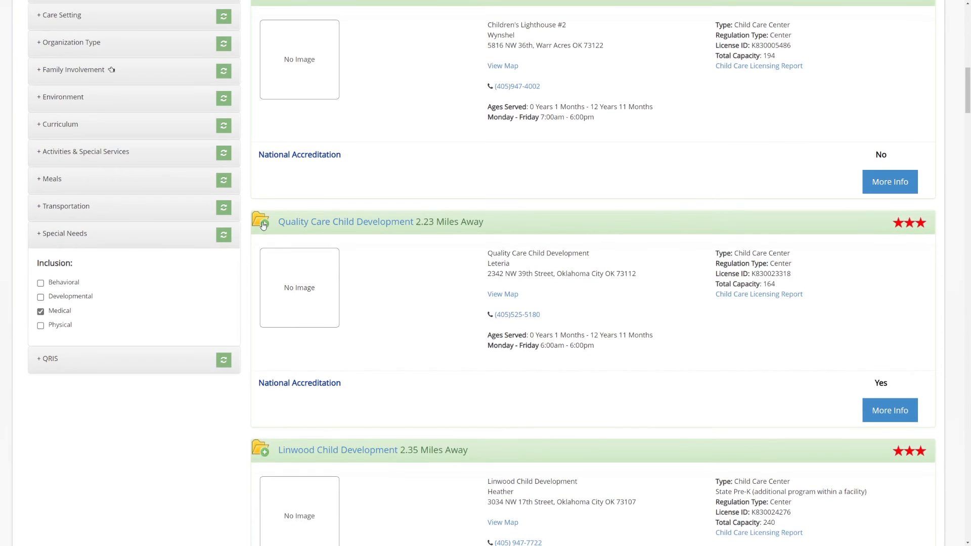
# Add Kidzone Learning Center, Children's Lighthouse #3, Hope Early Education and Trinity Child Development to favorites.
pyautogui.scroll(-8, 293, 348)
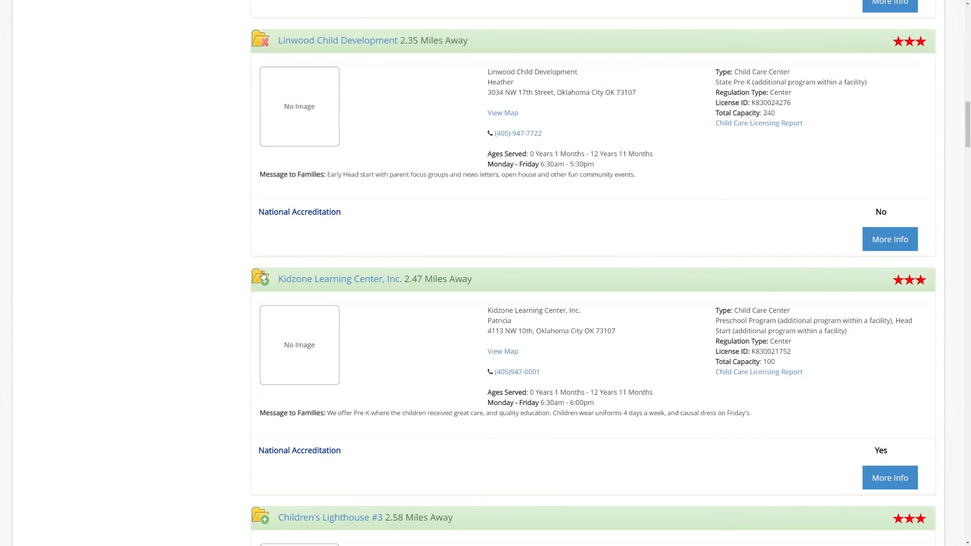
pyautogui.click(261, 280)
pyautogui.scroll(-3, 261, 280)
pyautogui.click(259, 360)
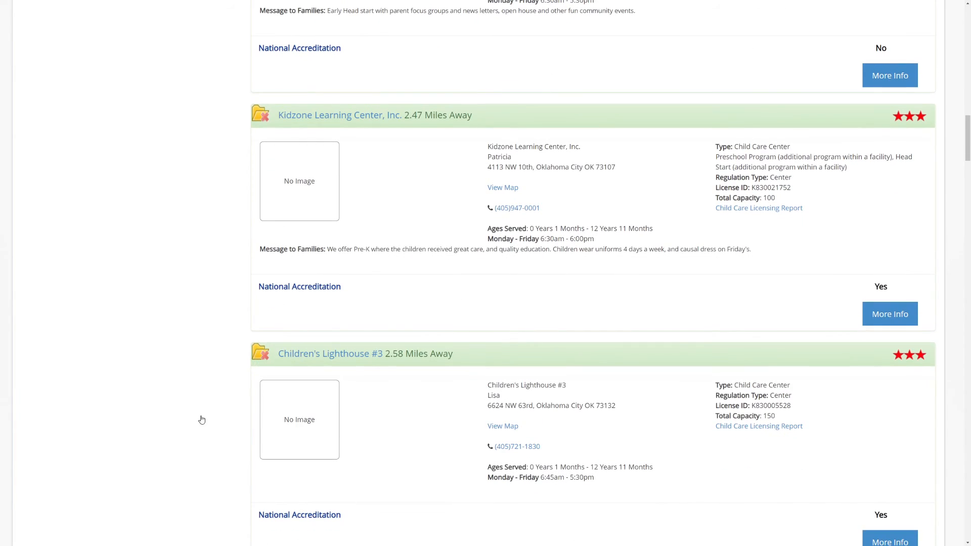
pyautogui.scroll(-4, 202, 420)
pyautogui.click(261, 349)
pyautogui.scroll(-2, 281, 367)
pyautogui.scroll(-5, 281, 367)
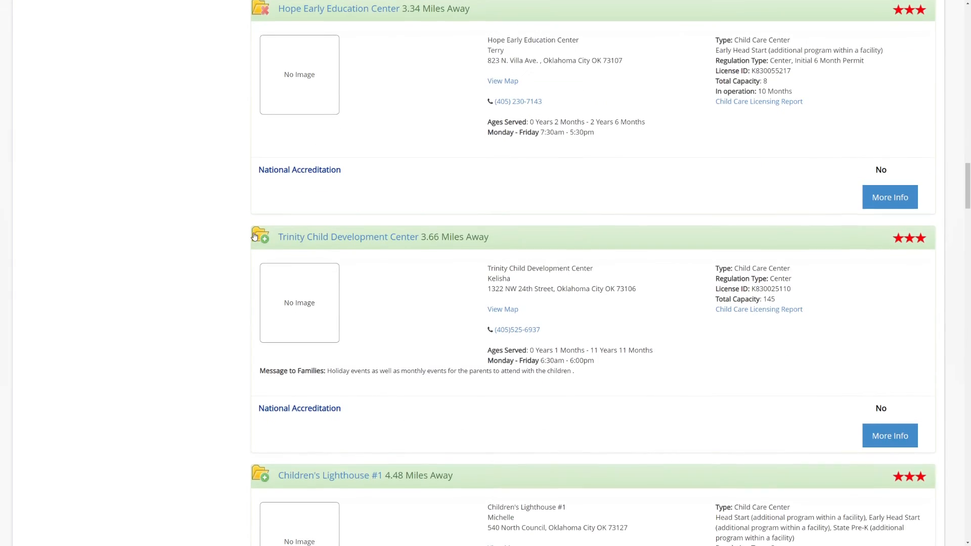
pyautogui.click(260, 236)
pyautogui.scroll(20, 220, 390)
pyautogui.scroll(10, 221, 389)
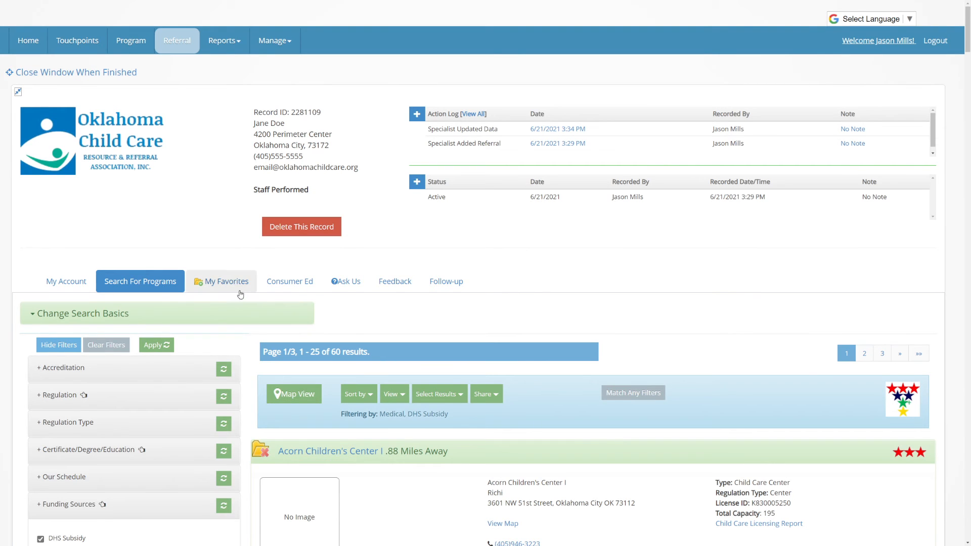
# Review the 8 programs in My Favorites and show the Share options: Print, Email, Unselect All.
pyautogui.click(216, 286)
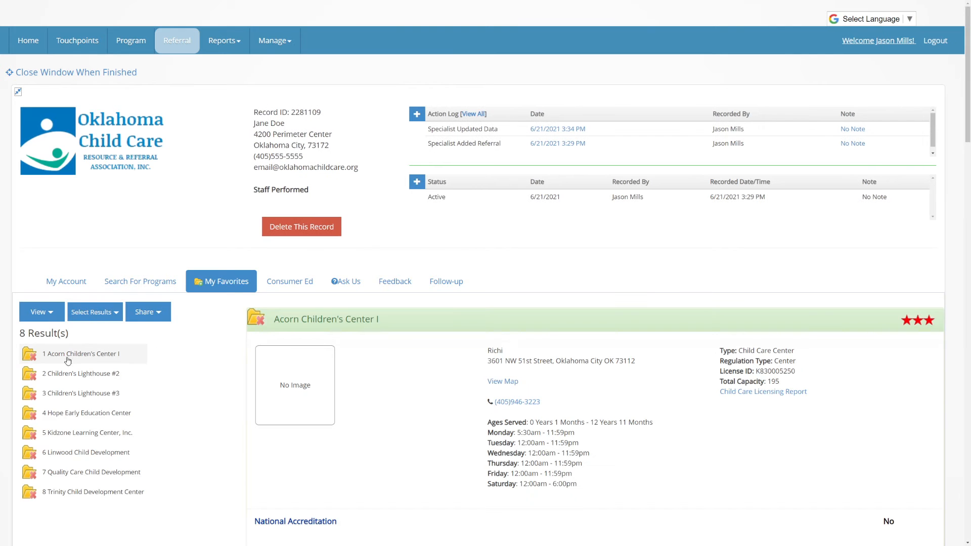
pyautogui.scroll(-8, 585, 347)
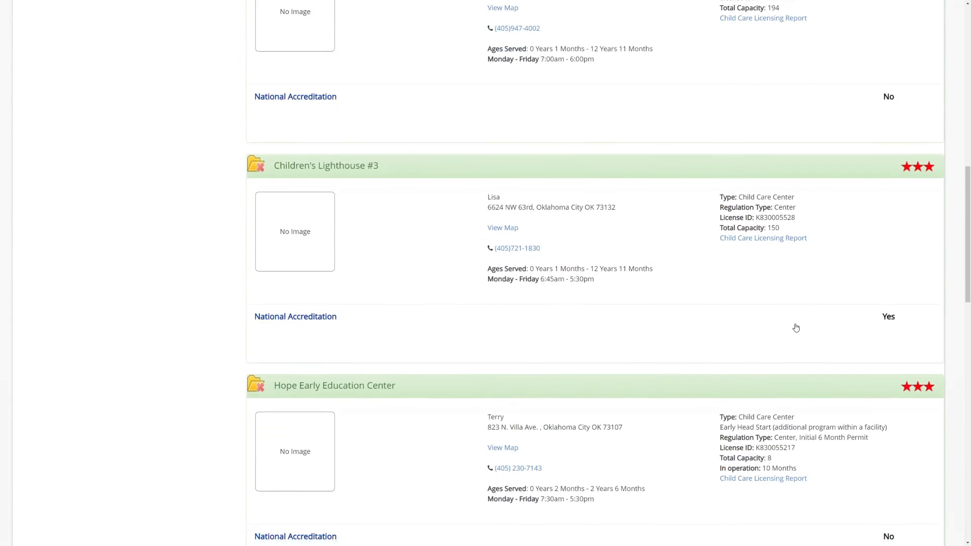
pyautogui.scroll(7, 795, 329)
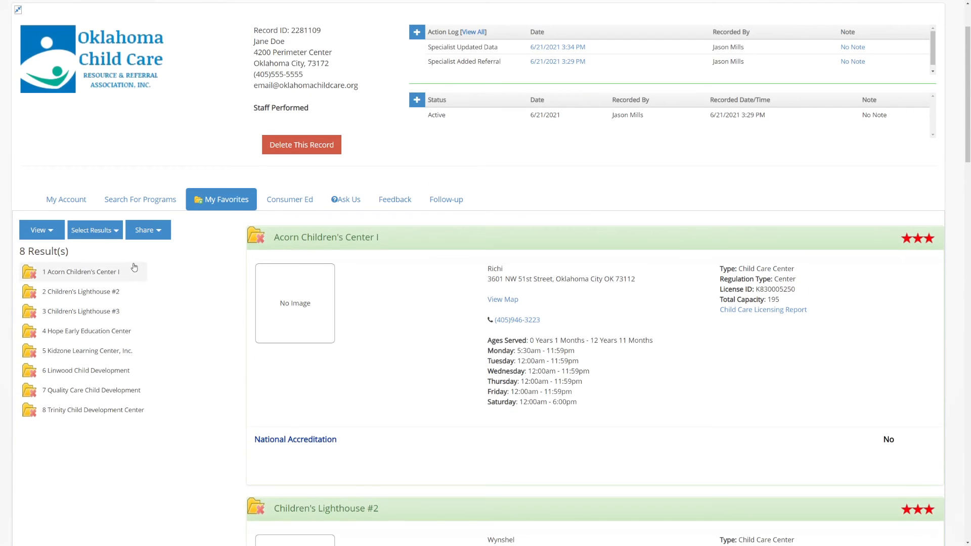
pyautogui.click(156, 232)
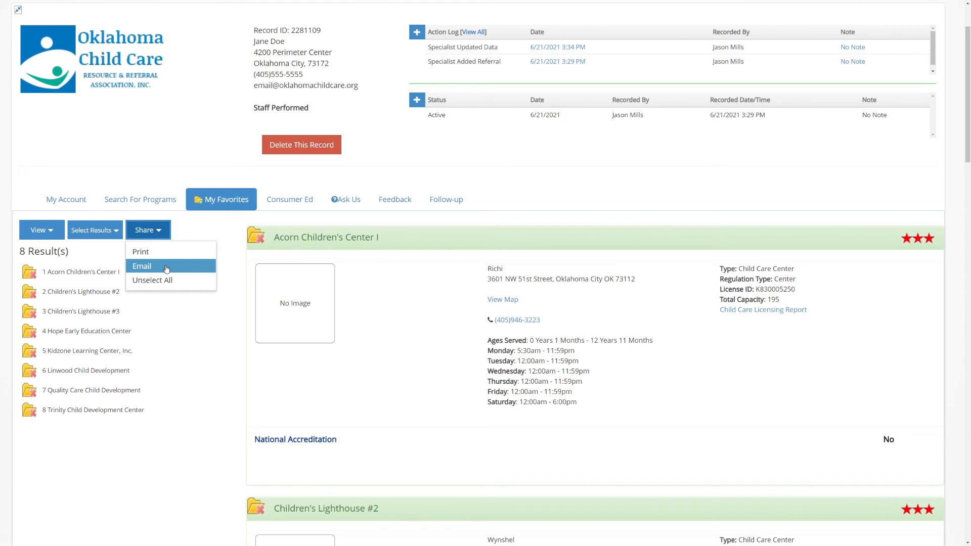
pyautogui.click(142, 267)
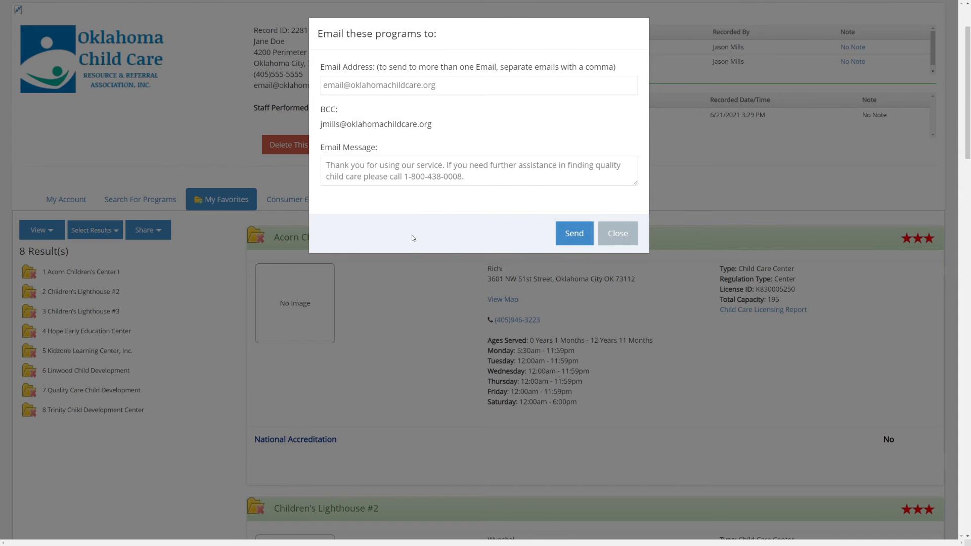
pyautogui.click(617, 234)
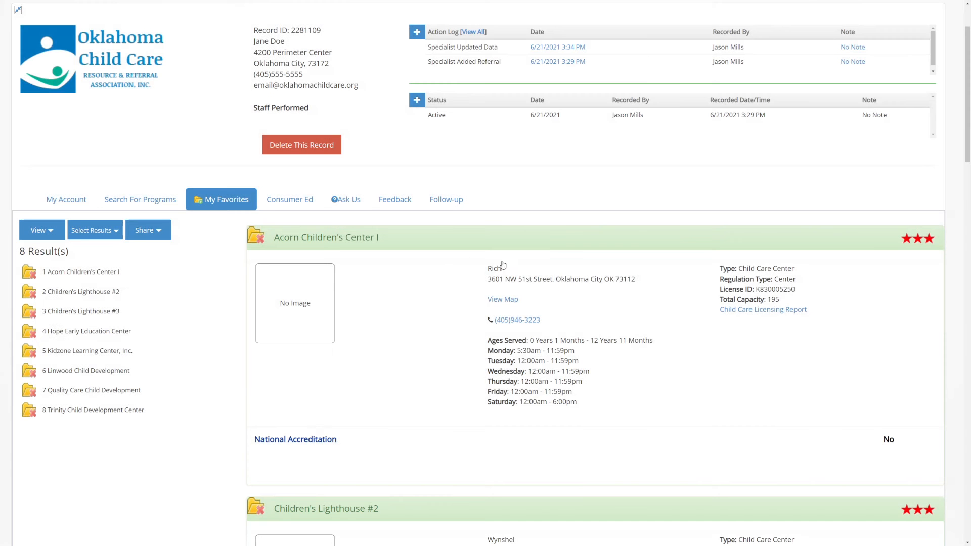
# Back in the search results, save St. Luke's Children's Center and God's Little Treasures to favorites.
pyautogui.click(159, 201)
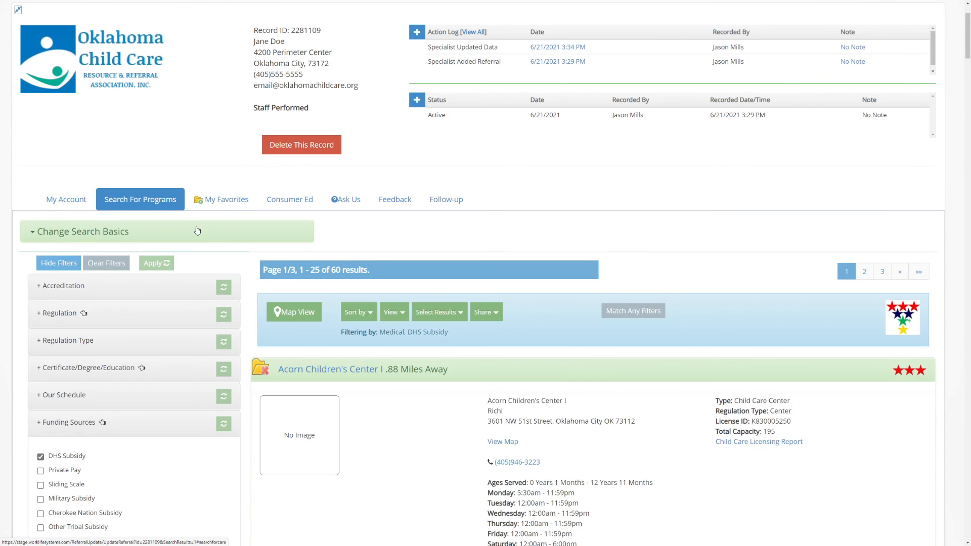
pyautogui.scroll(-5, 292, 263)
pyautogui.scroll(-7, 292, 262)
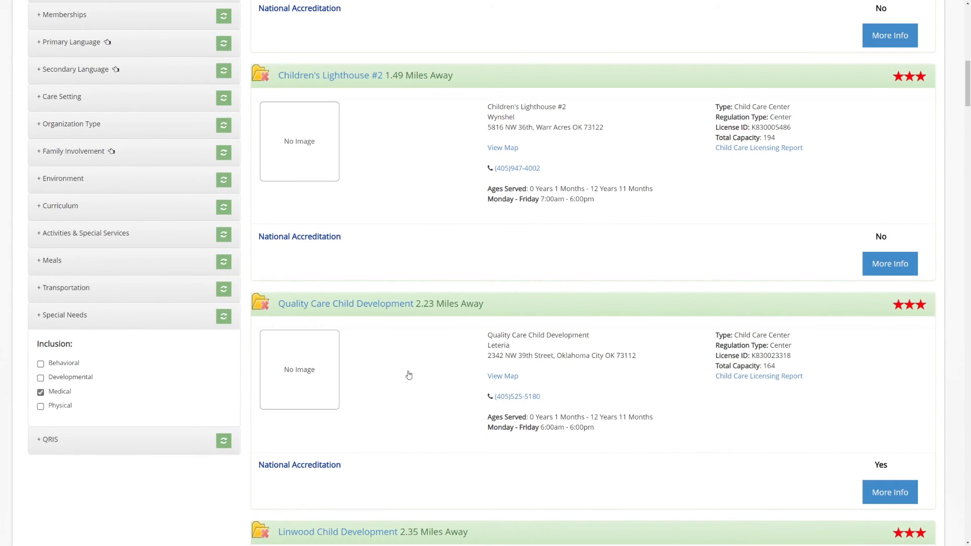
pyautogui.scroll(-10, 409, 374)
pyautogui.scroll(-20, 408, 375)
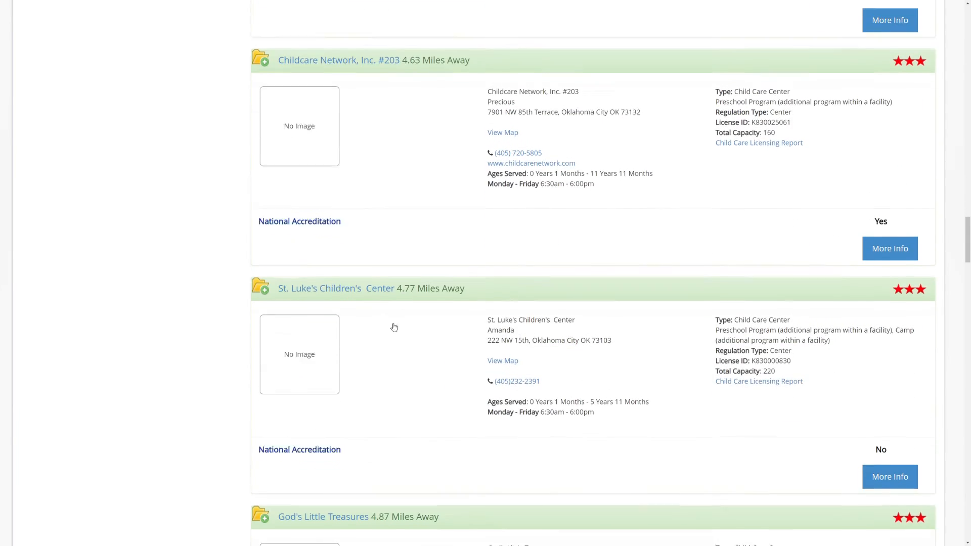
pyautogui.click(266, 274)
pyautogui.click(262, 504)
# Save Kid Biz, the family child care home, ABC Child Care and the Putnam City church program, then view My Favorites.
pyautogui.scroll(-10, 275, 307)
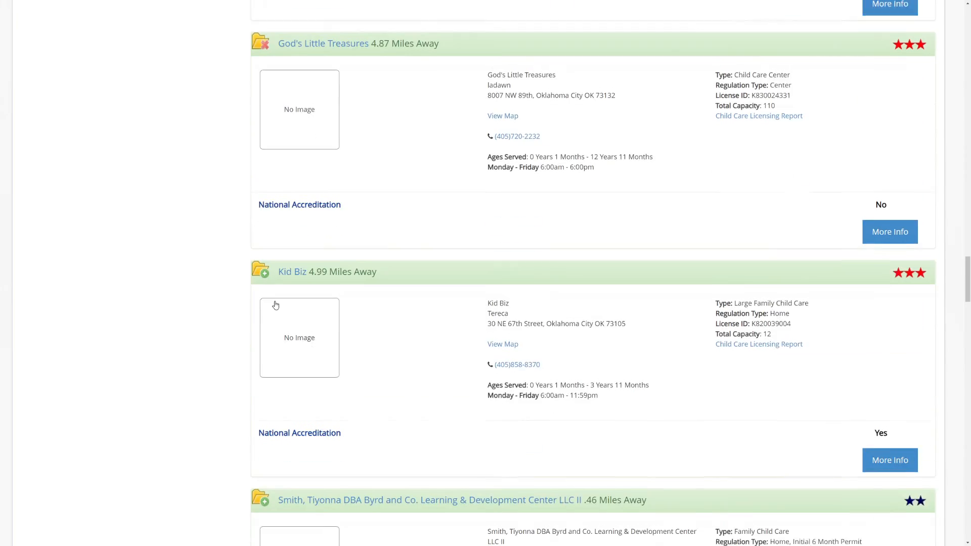
pyautogui.click(261, 242)
pyautogui.click(260, 474)
pyautogui.scroll(-10, 320, 312)
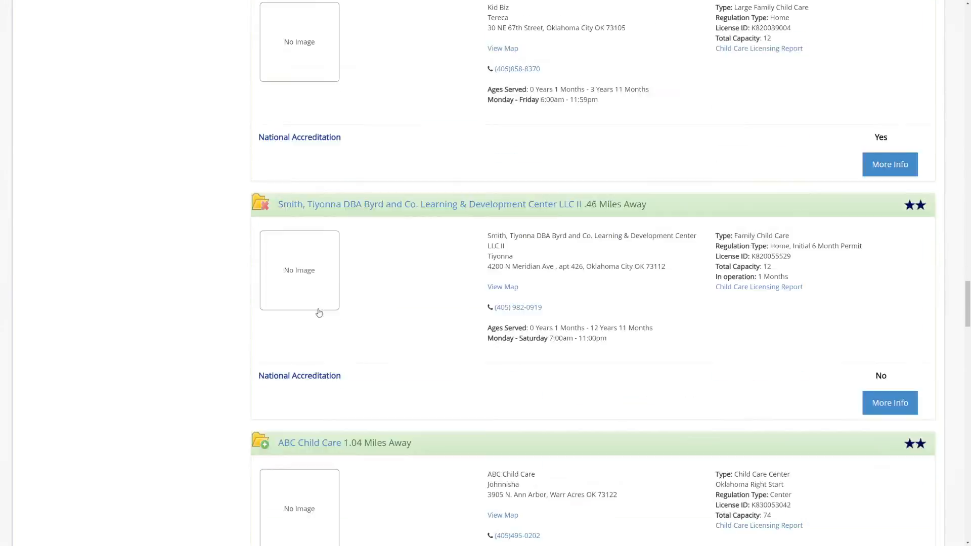
pyautogui.click(265, 135)
pyautogui.click(266, 367)
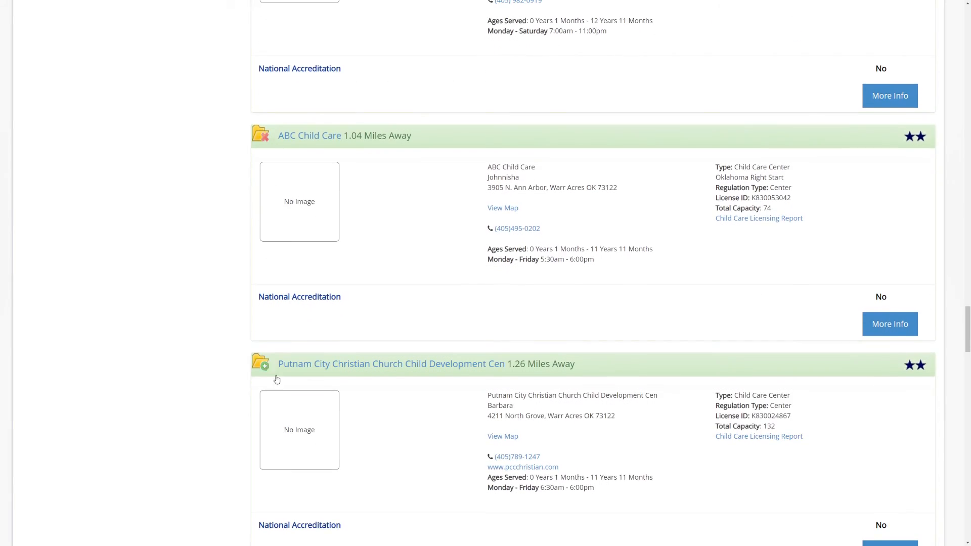
pyautogui.scroll(4, 406, 435)
pyautogui.scroll(20, 406, 435)
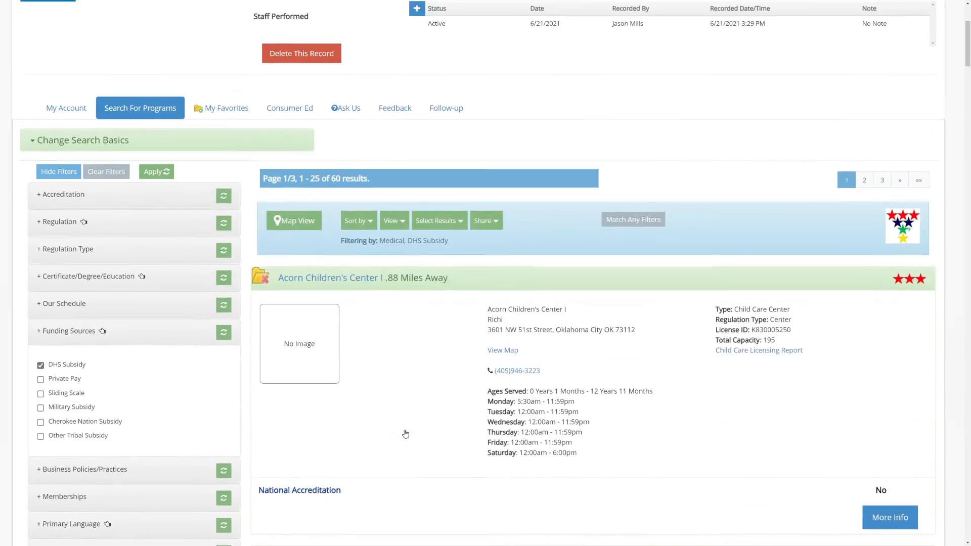
pyautogui.scroll(2, 406, 434)
pyautogui.click(217, 116)
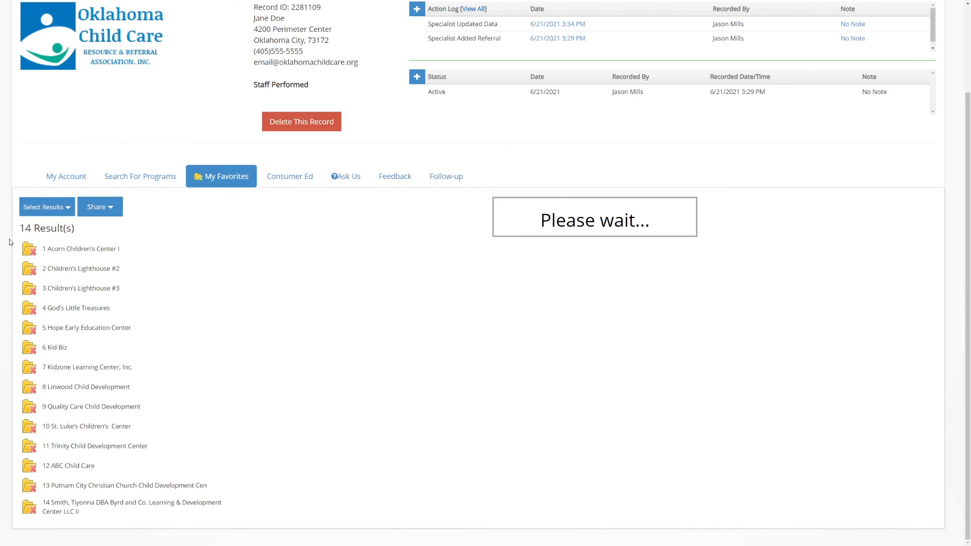
# Select the favorites not yet emailed, texted or printed, then show the Share options.
pyautogui.click(95, 207)
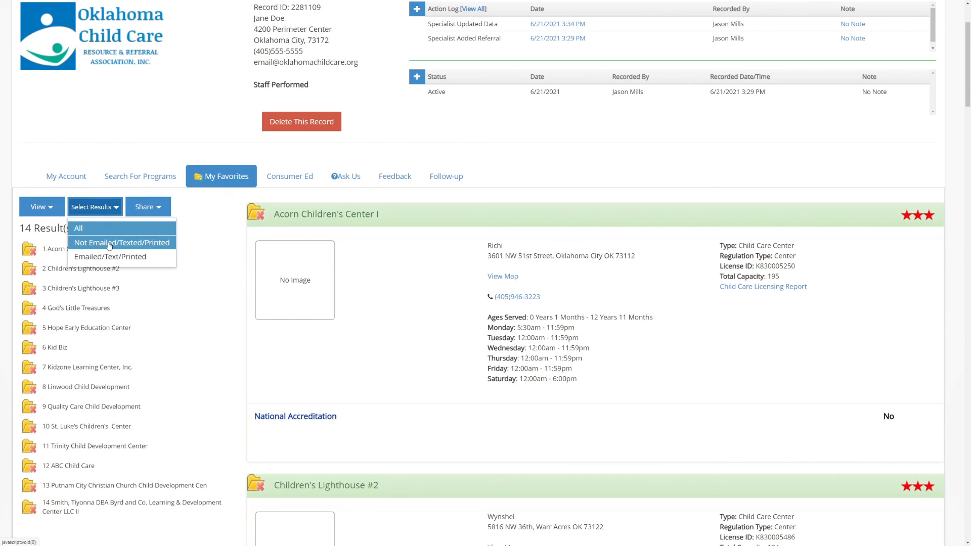
pyautogui.click(148, 244)
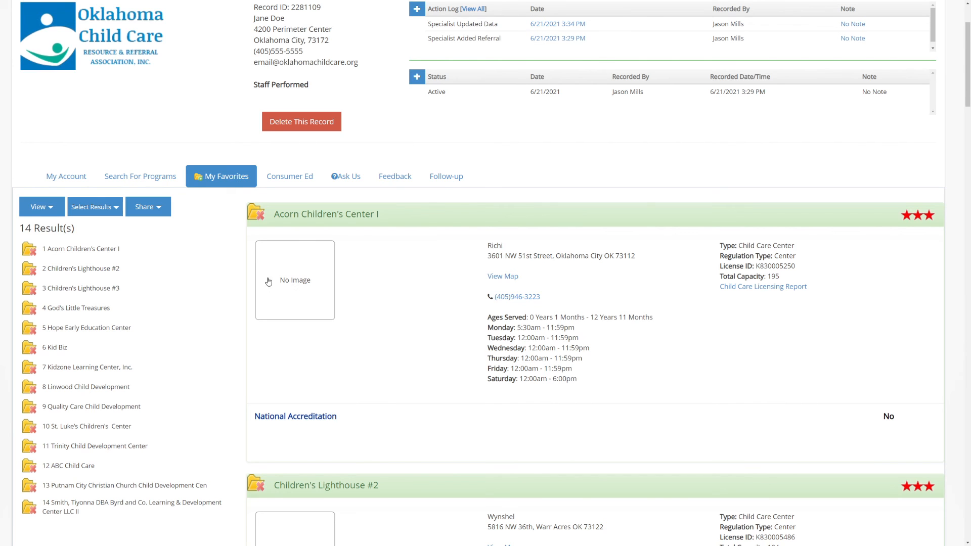
pyautogui.scroll(-3, 122, 511)
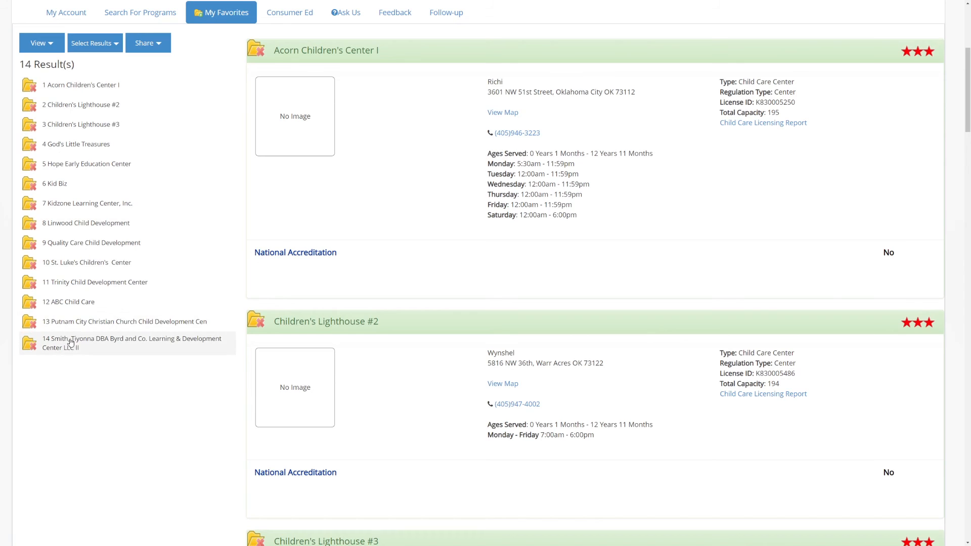
pyautogui.scroll(1, 384, 462)
pyautogui.scroll(5, 383, 462)
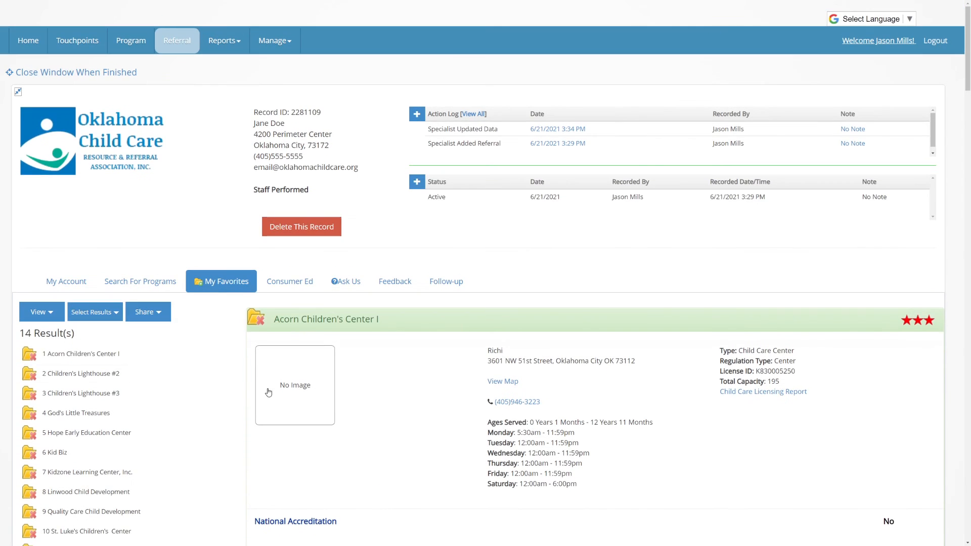
pyautogui.click(162, 313)
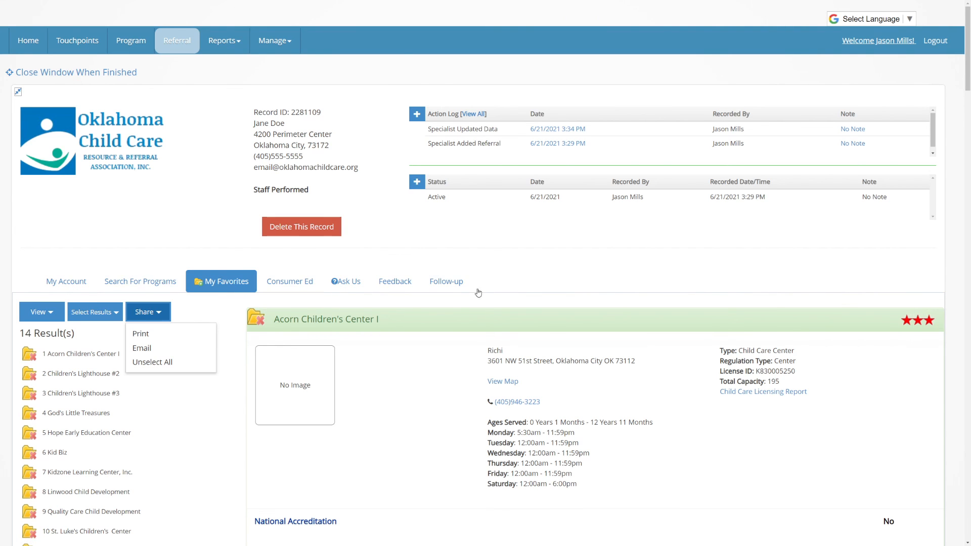
# Browse the Consumer Ed Parent Toolkit and Herramientas para Padres links, then view the Ask Us contact details.
pyautogui.click(291, 284)
pyautogui.scroll(-3, 237, 351)
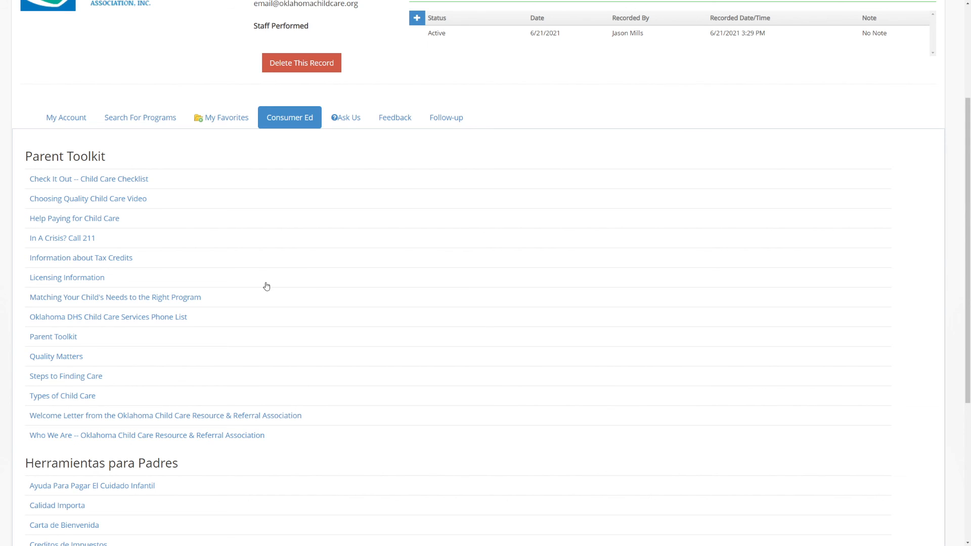
pyautogui.scroll(-5, 267, 286)
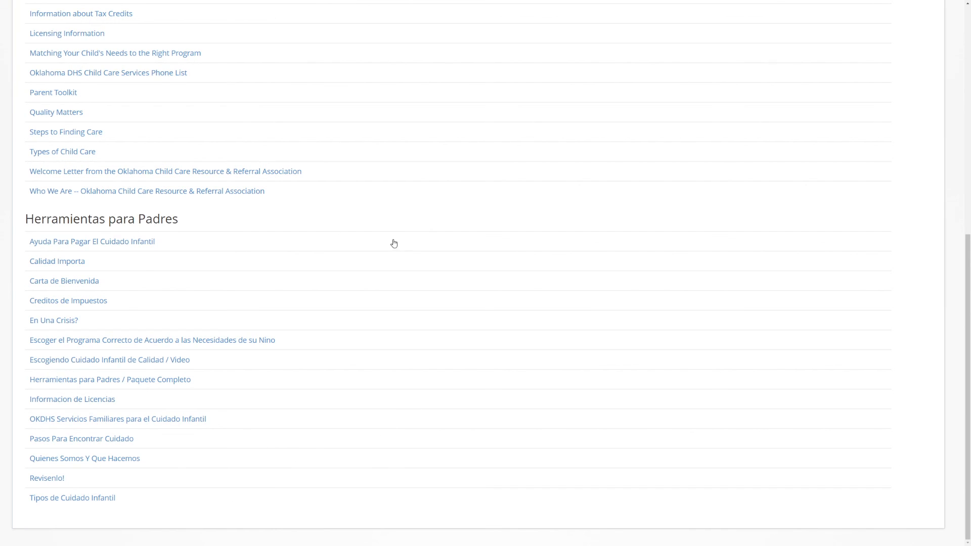
pyautogui.scroll(8, 389, 230)
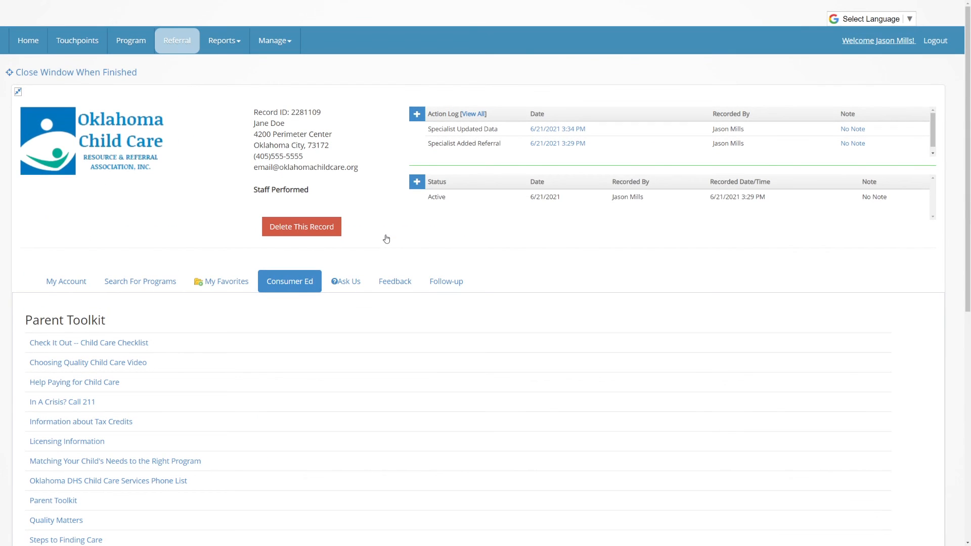
pyautogui.click(349, 280)
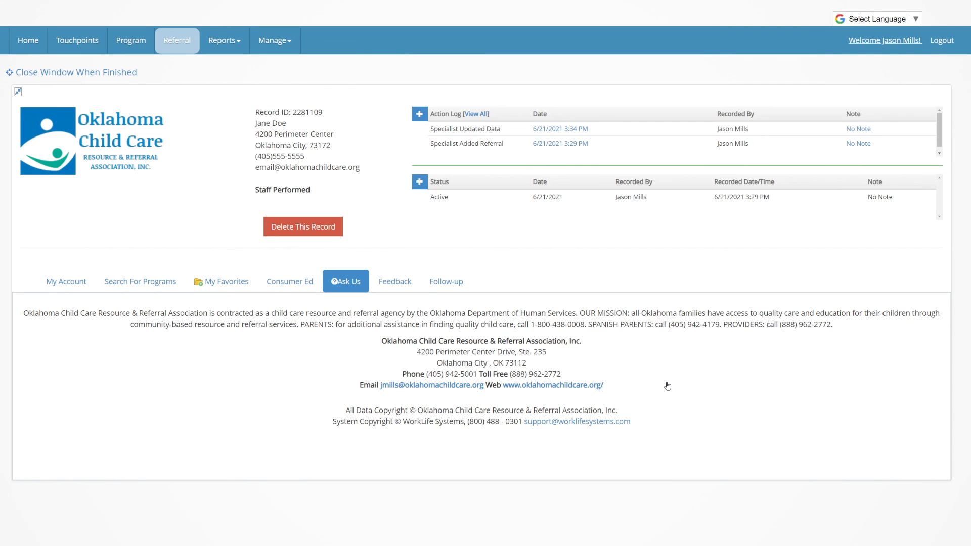
# Look over the Feedback form, then display the blank Follow-up survey questions.
pyautogui.click(396, 285)
pyautogui.scroll(-3, 325, 329)
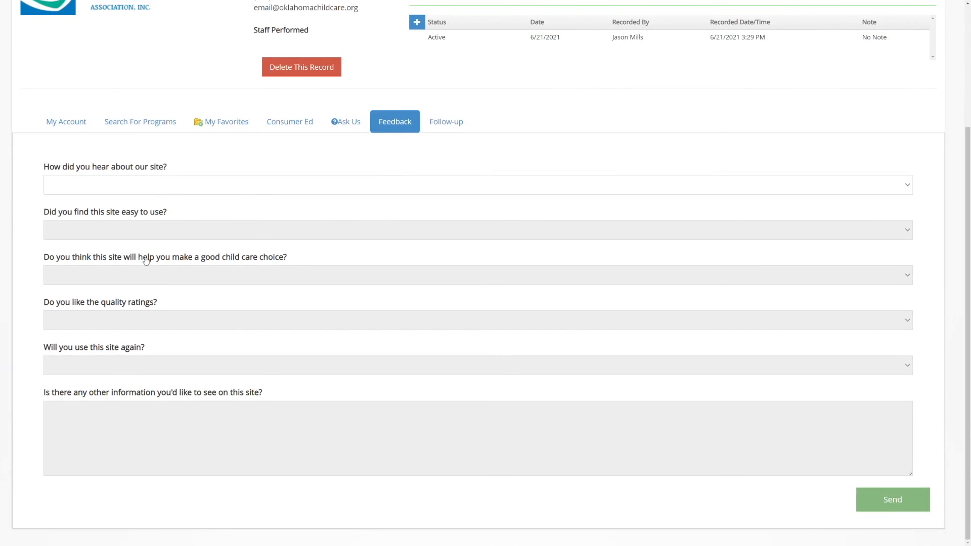
pyautogui.click(443, 128)
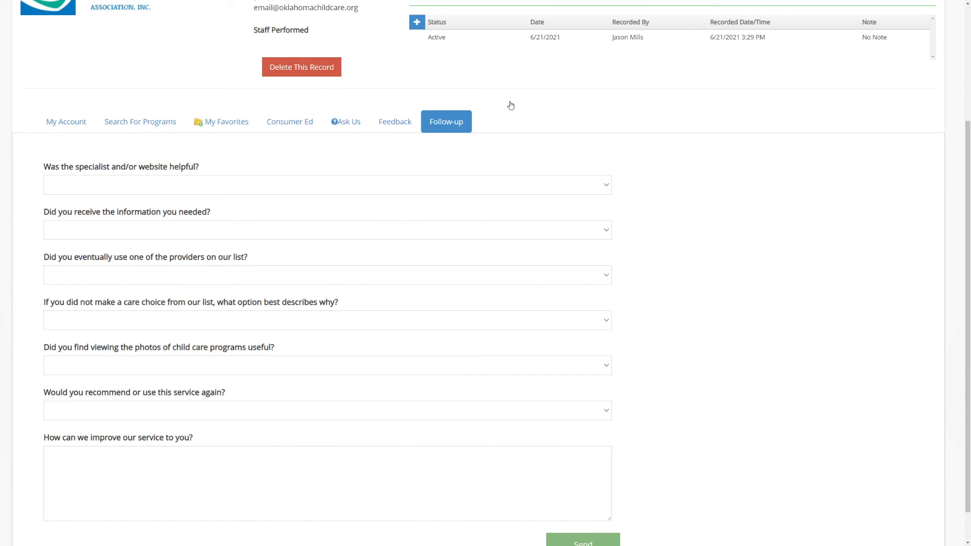
pyautogui.scroll(3, 336, 372)
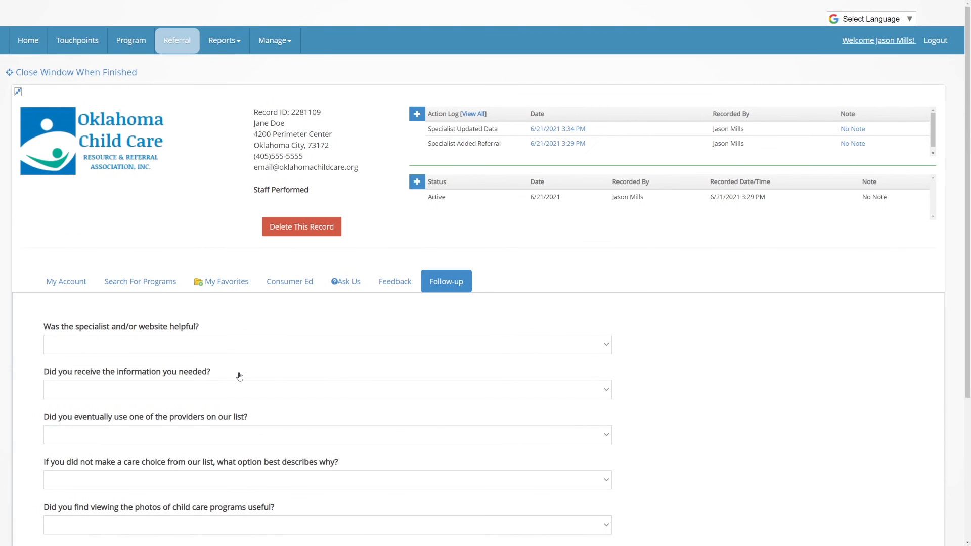